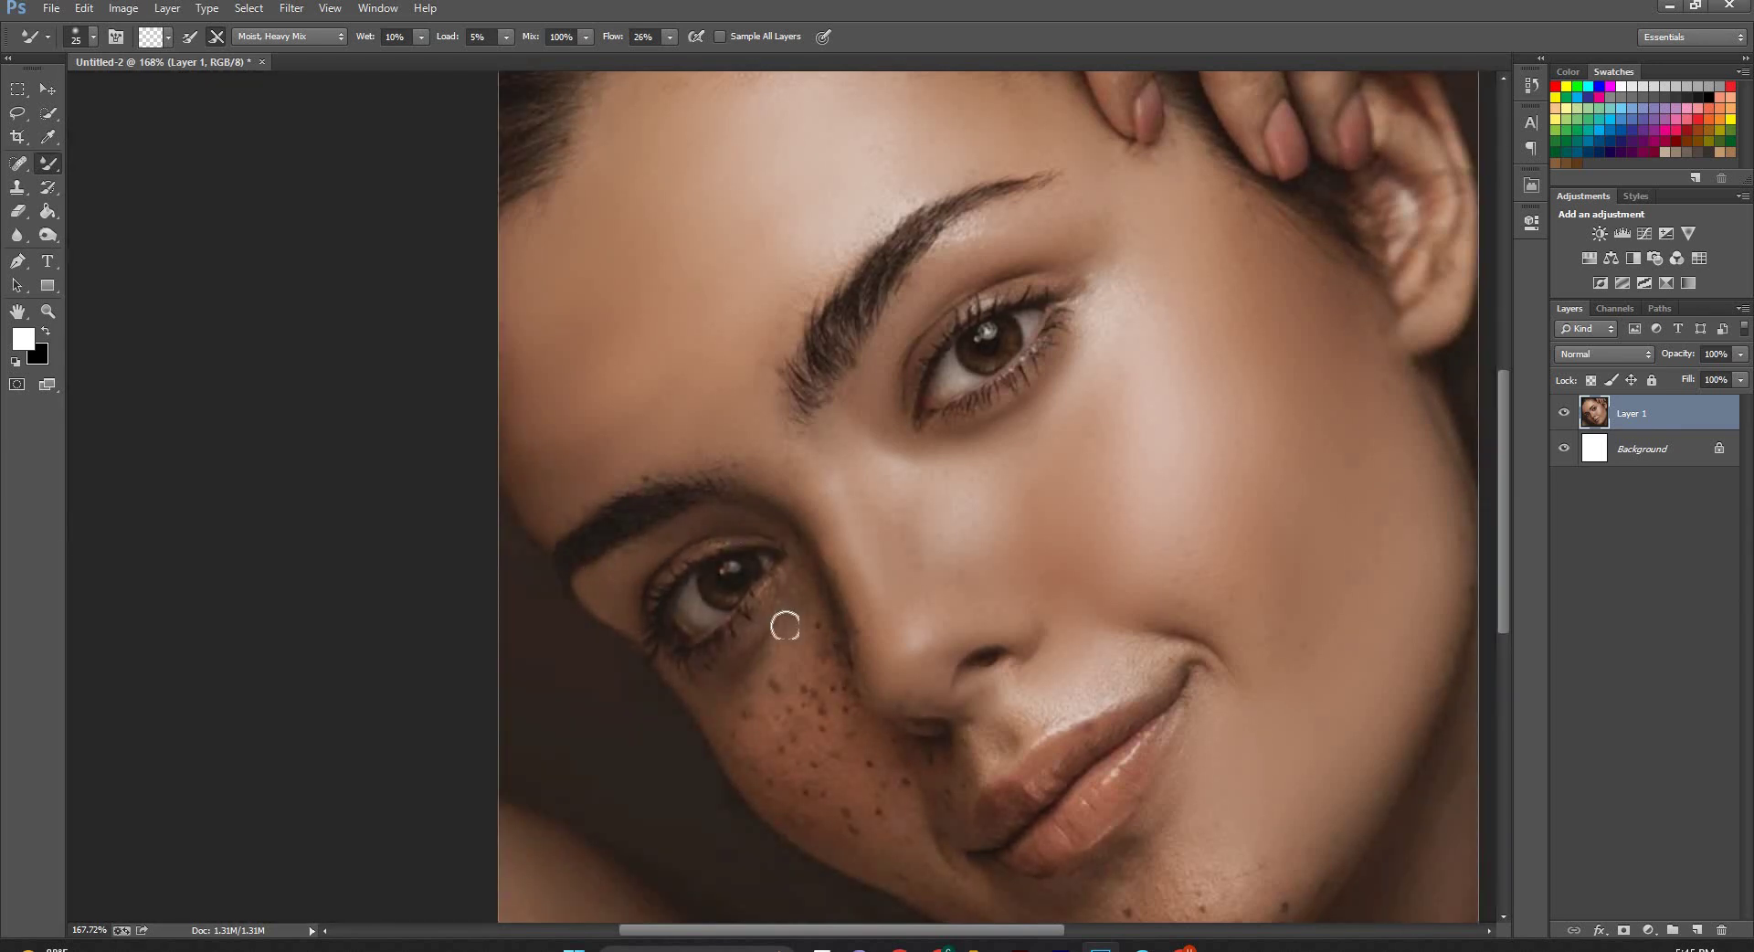
Blend freckles under the eyes, across the nose and on the cheek, resizing the Mixer Brush from 35 to 60 px.
key("bracketright")
key("bracketright")
key("bracketright")
key("bracketleft")
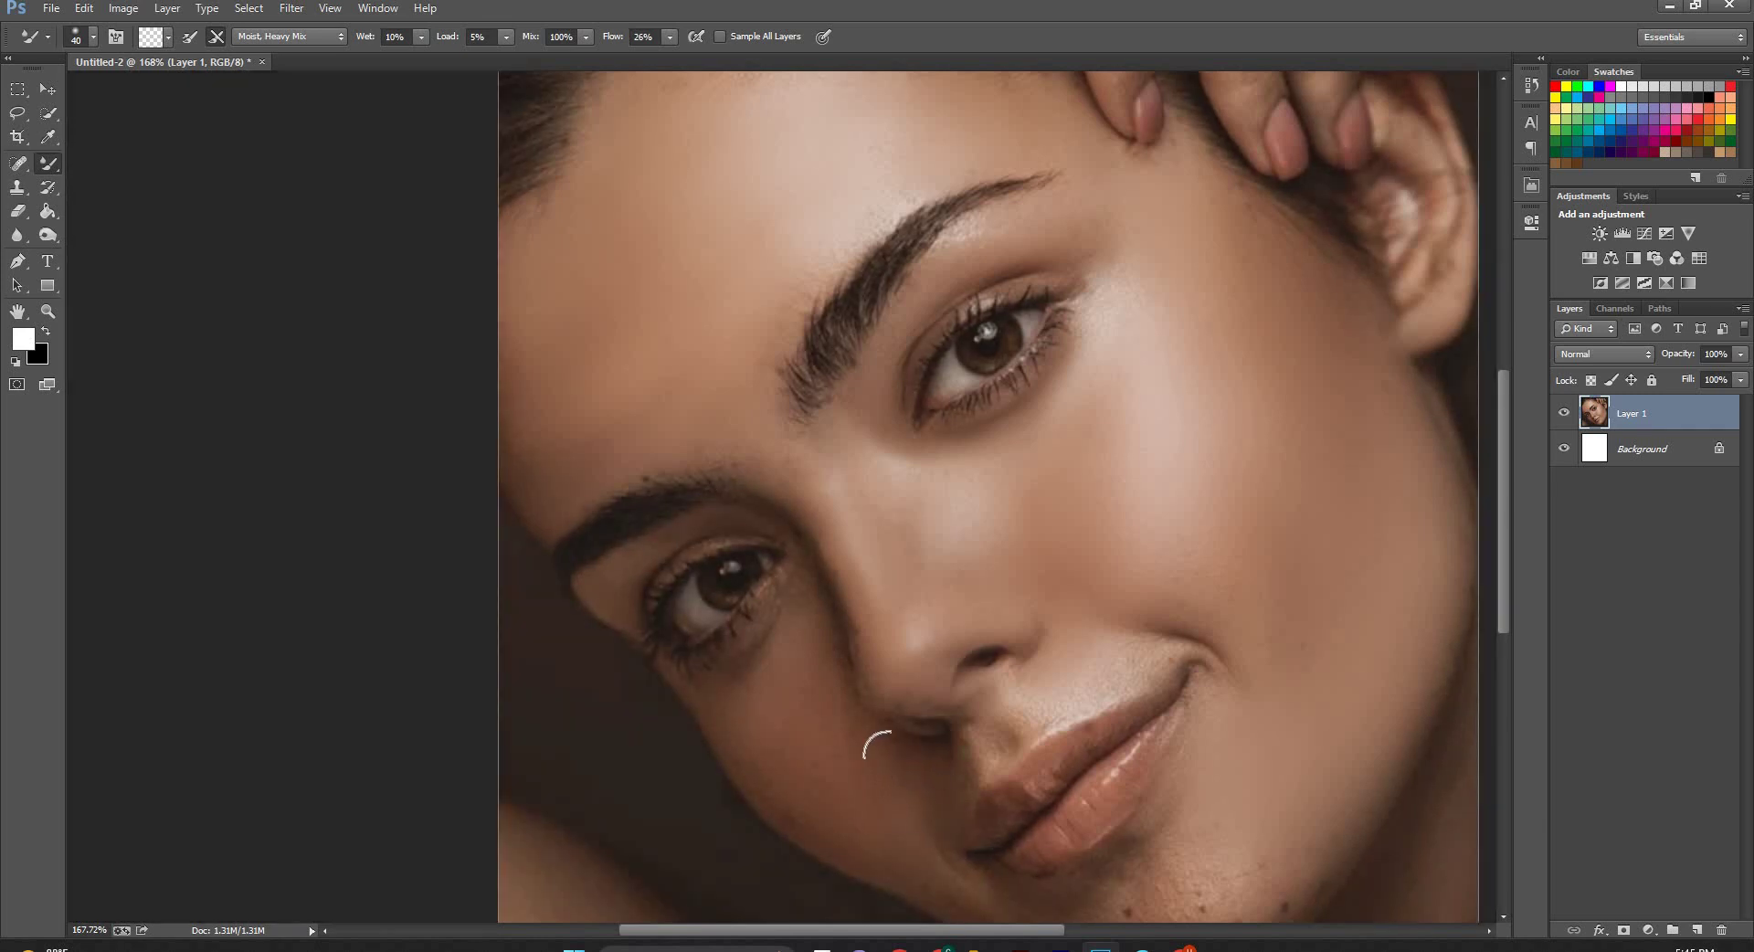
key("bracketleft")
scroll(1056, 710, "down", 3)
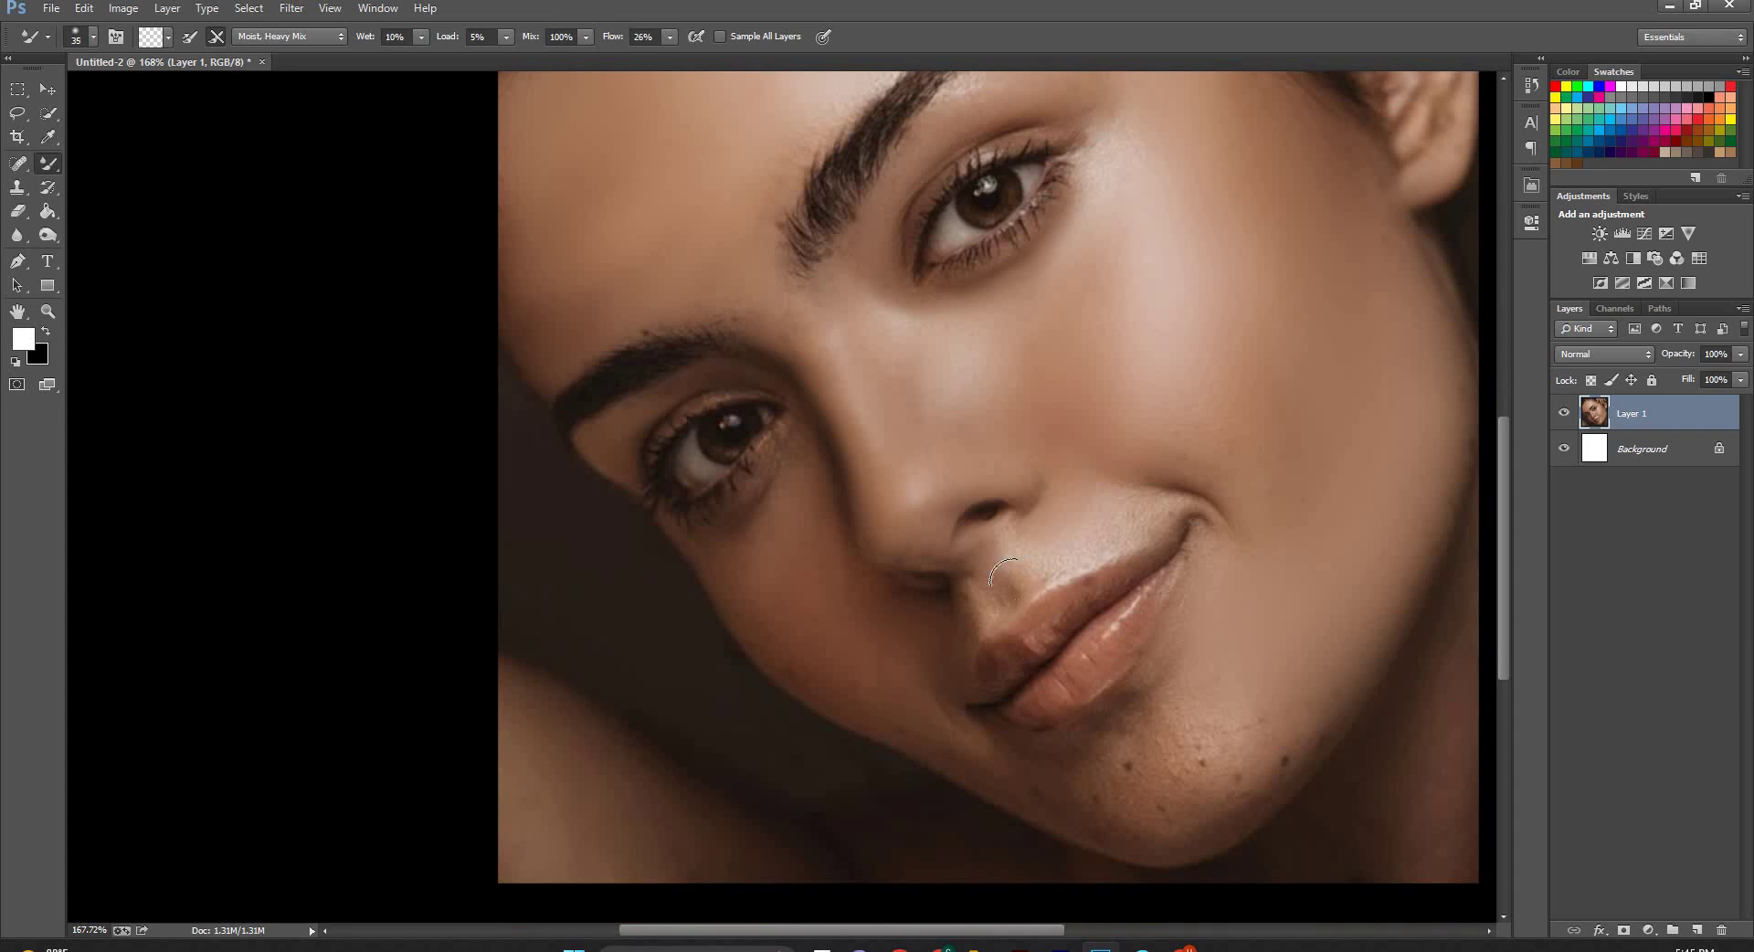
key("bracketright")
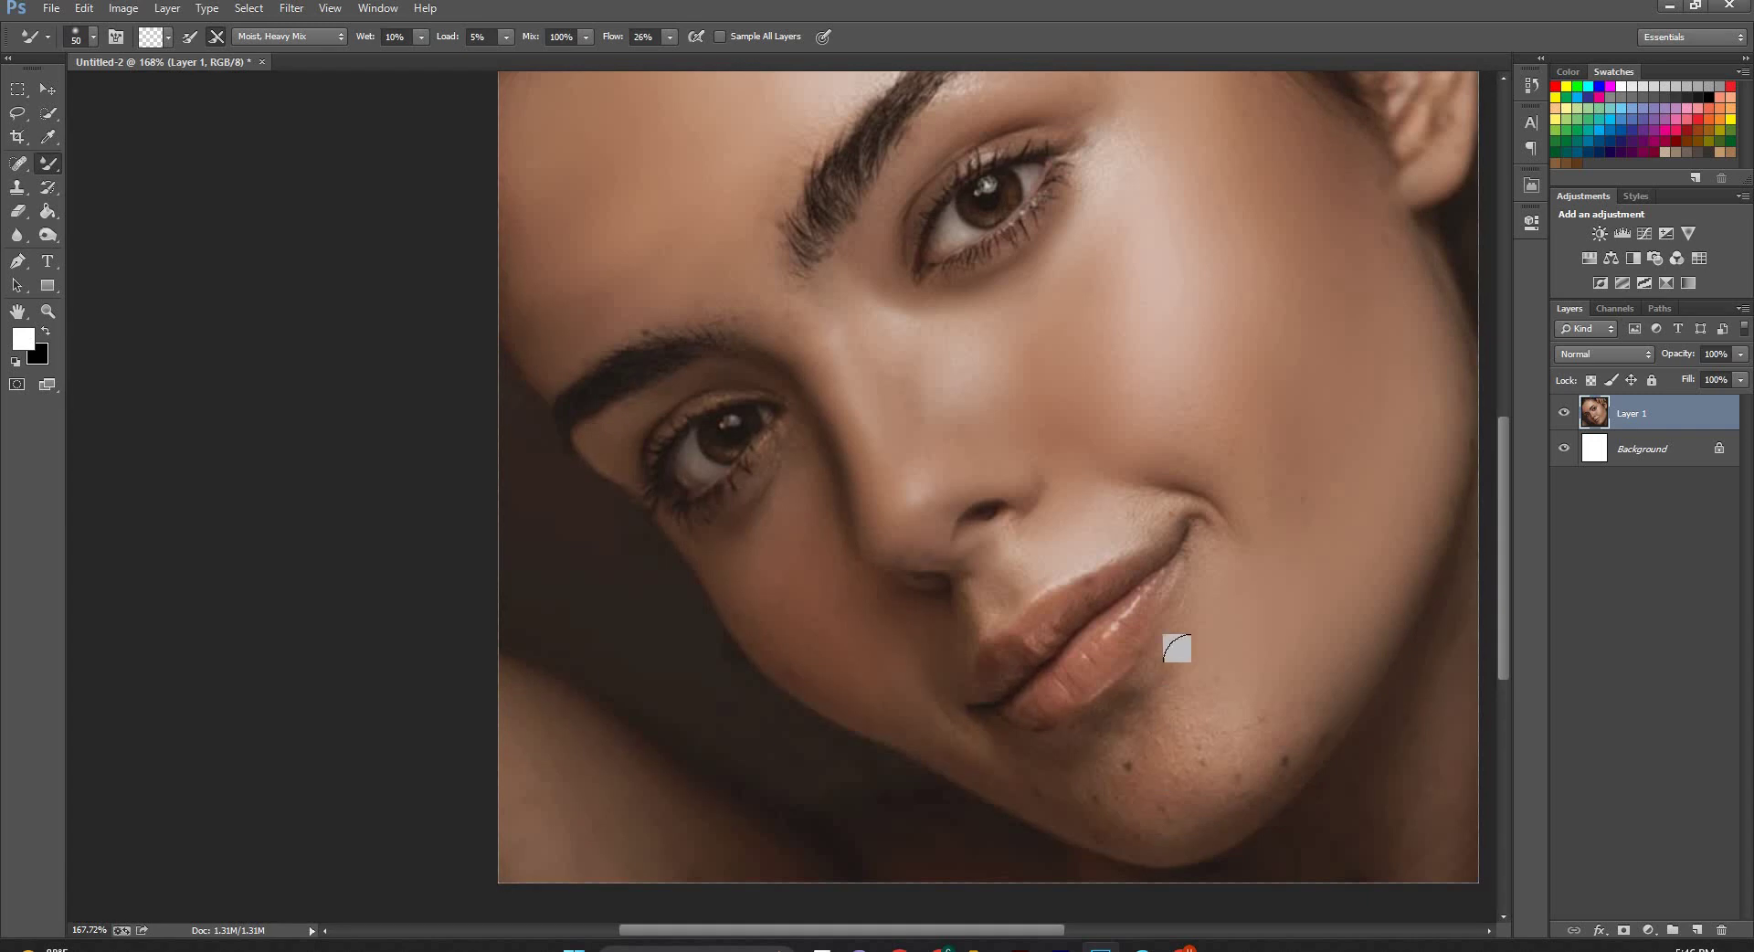
key("bracketright")
key("bracketright")
key("bracketright")
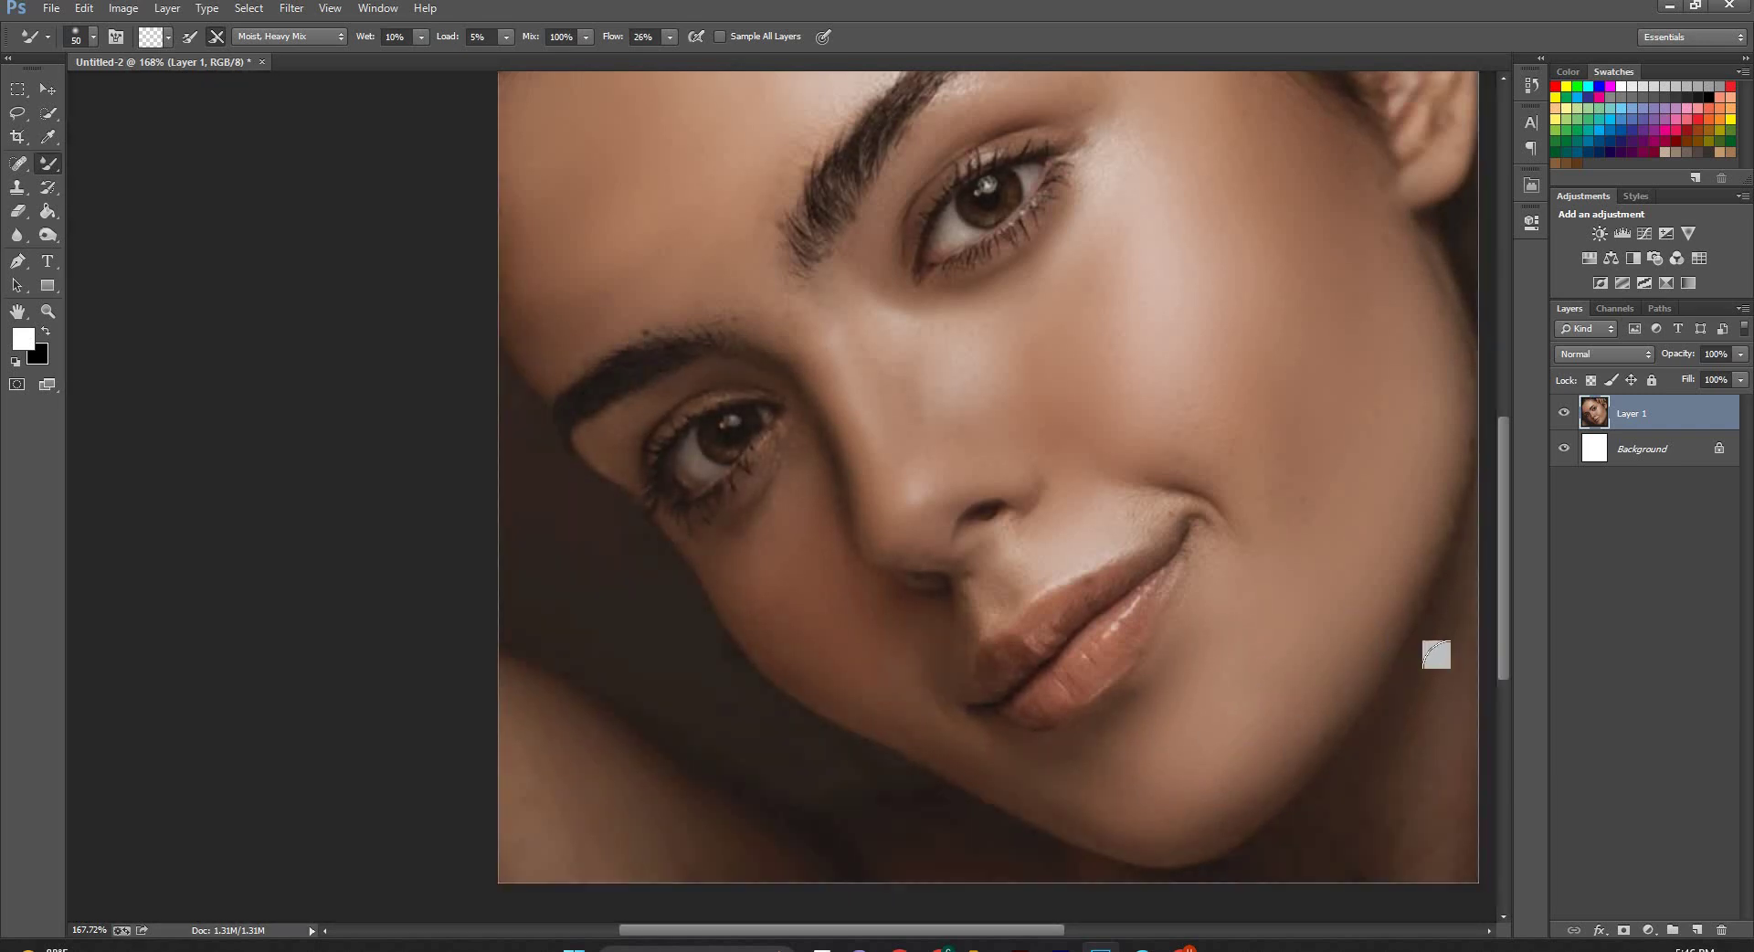
key("bracketright")
scroll(950, 637, "up", 2)
scroll(996, 548, "up", 3)
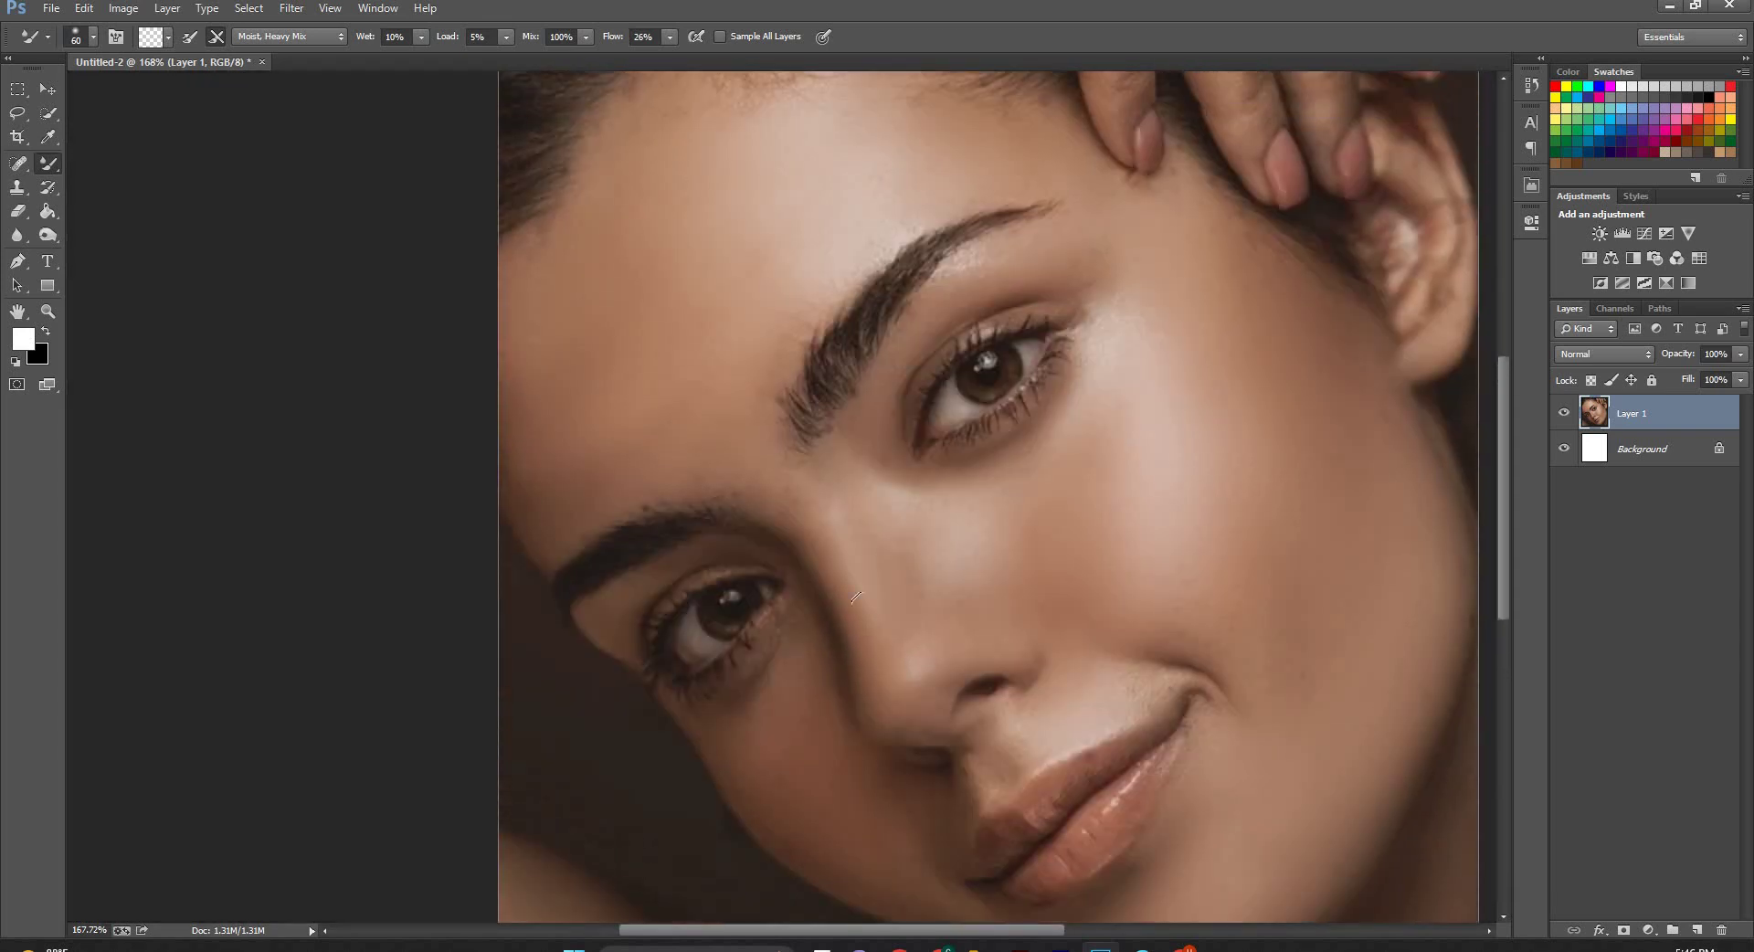
scroll(1048, 446, "up", 2)
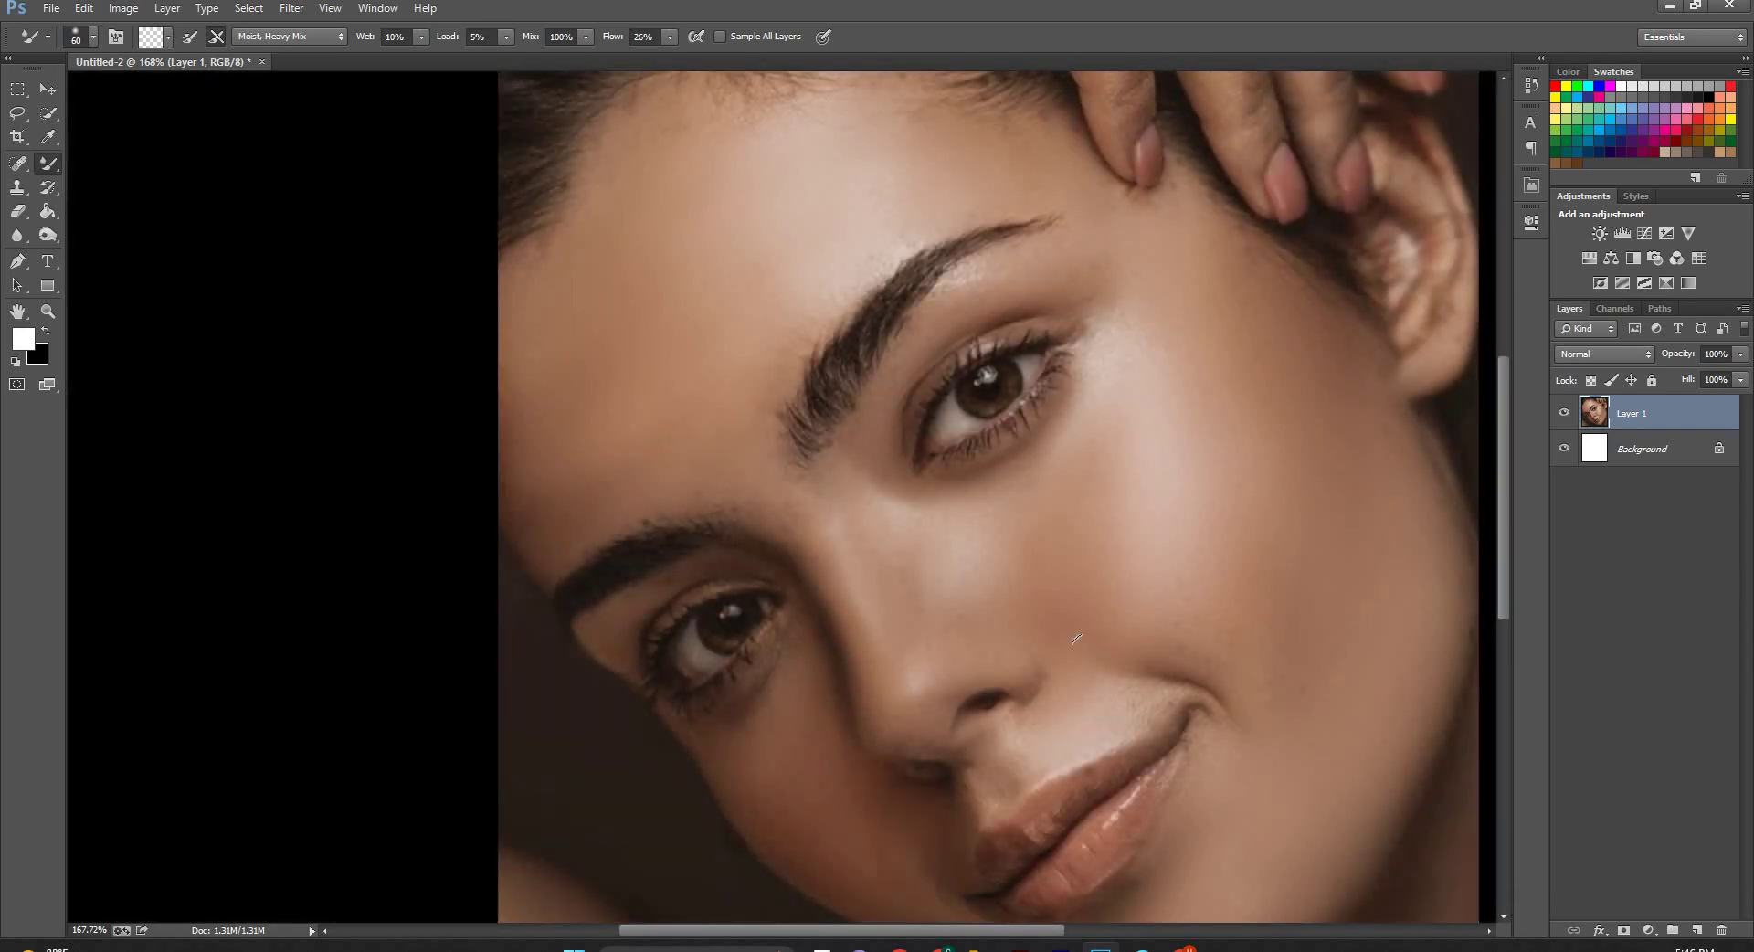
Return to the Mixer Brush at 40 px and keep blending the remaining lower-face skin.
key("p")
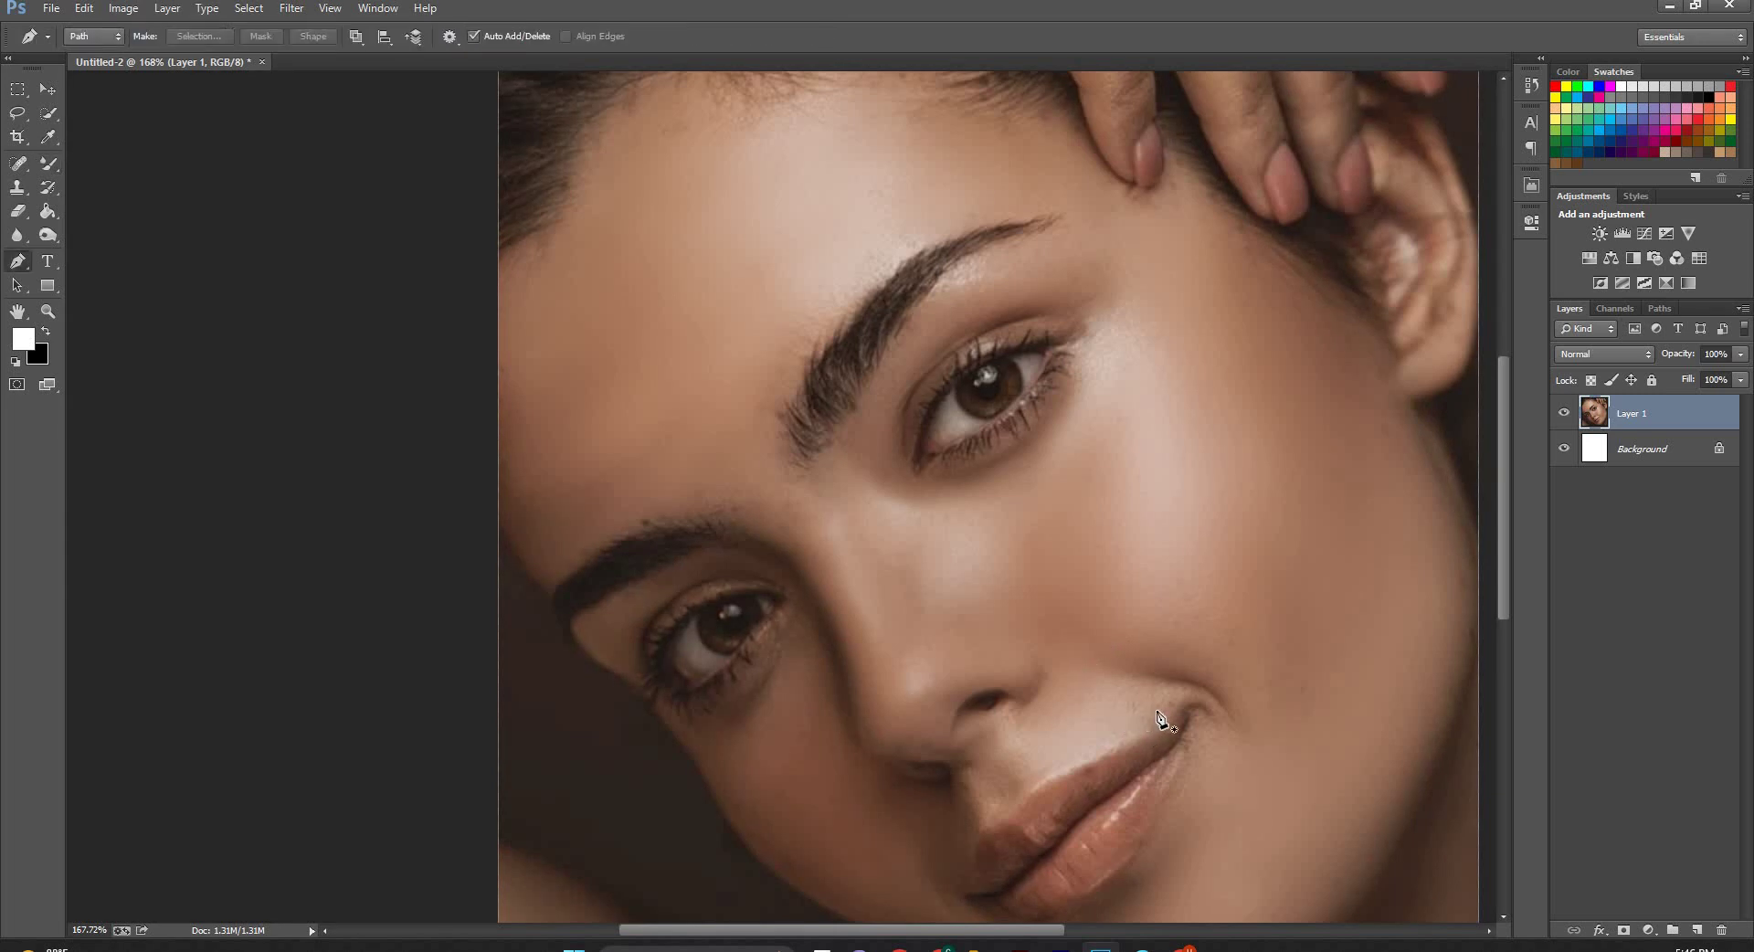
key("b")
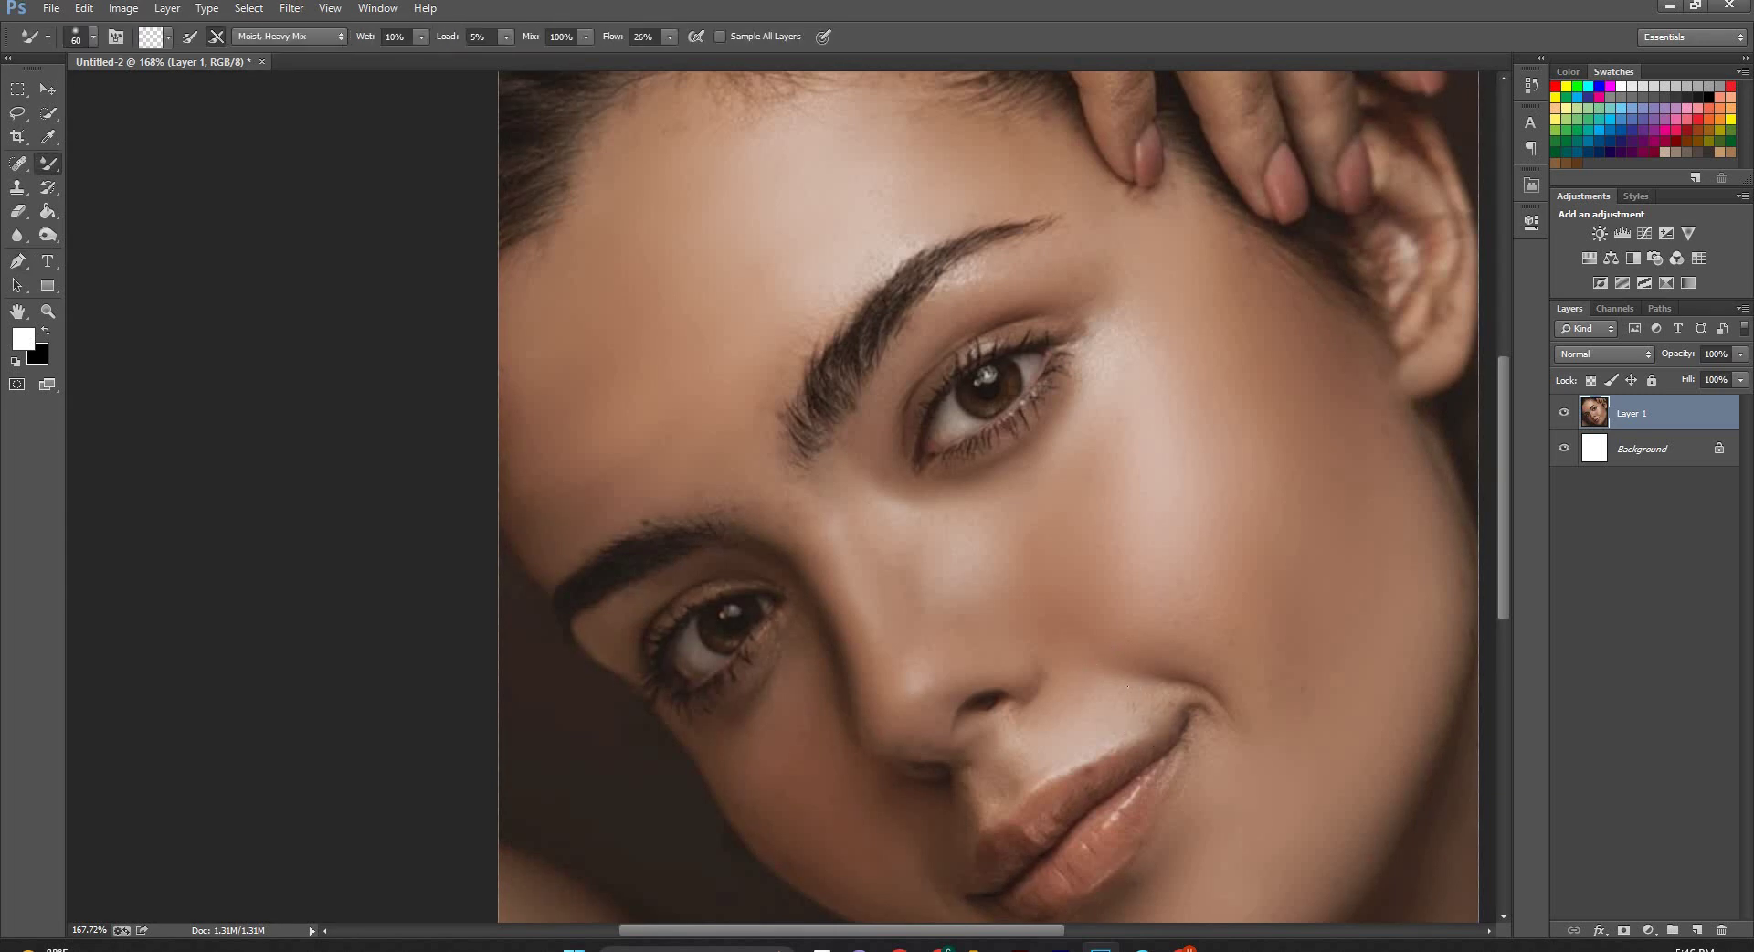
key("bracketleft")
key("bracketleft")
key("bracketleft")
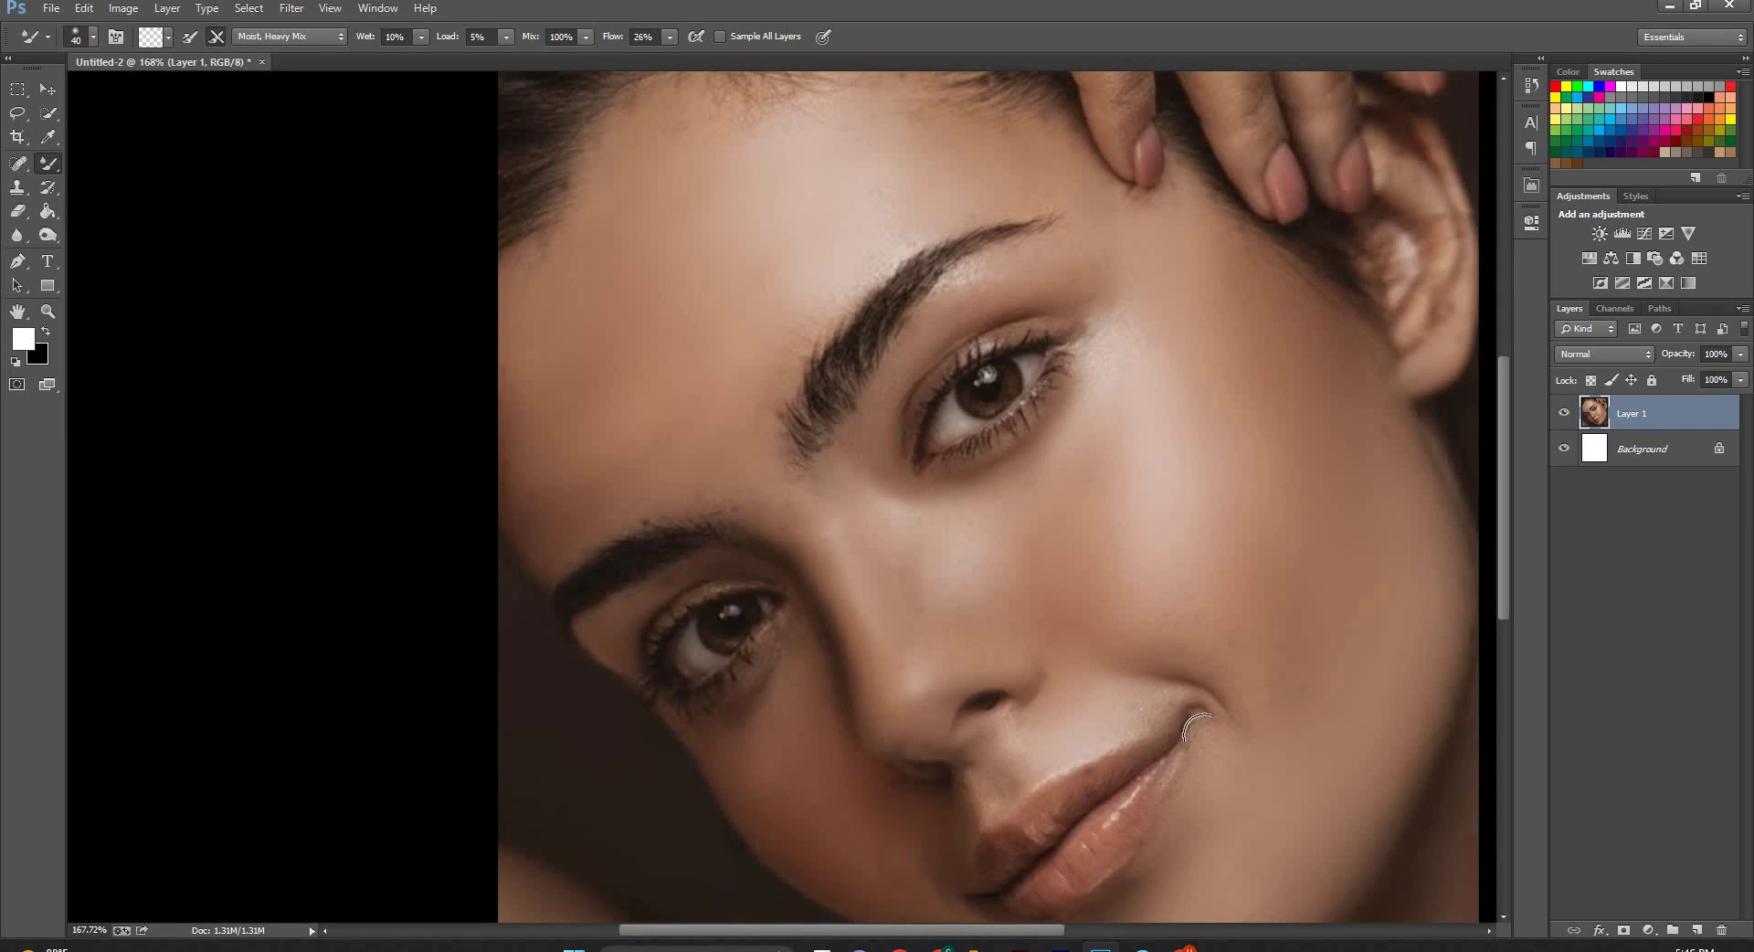
scroll(880, 484, "down", 1)
scroll(879, 484, "down", 3)
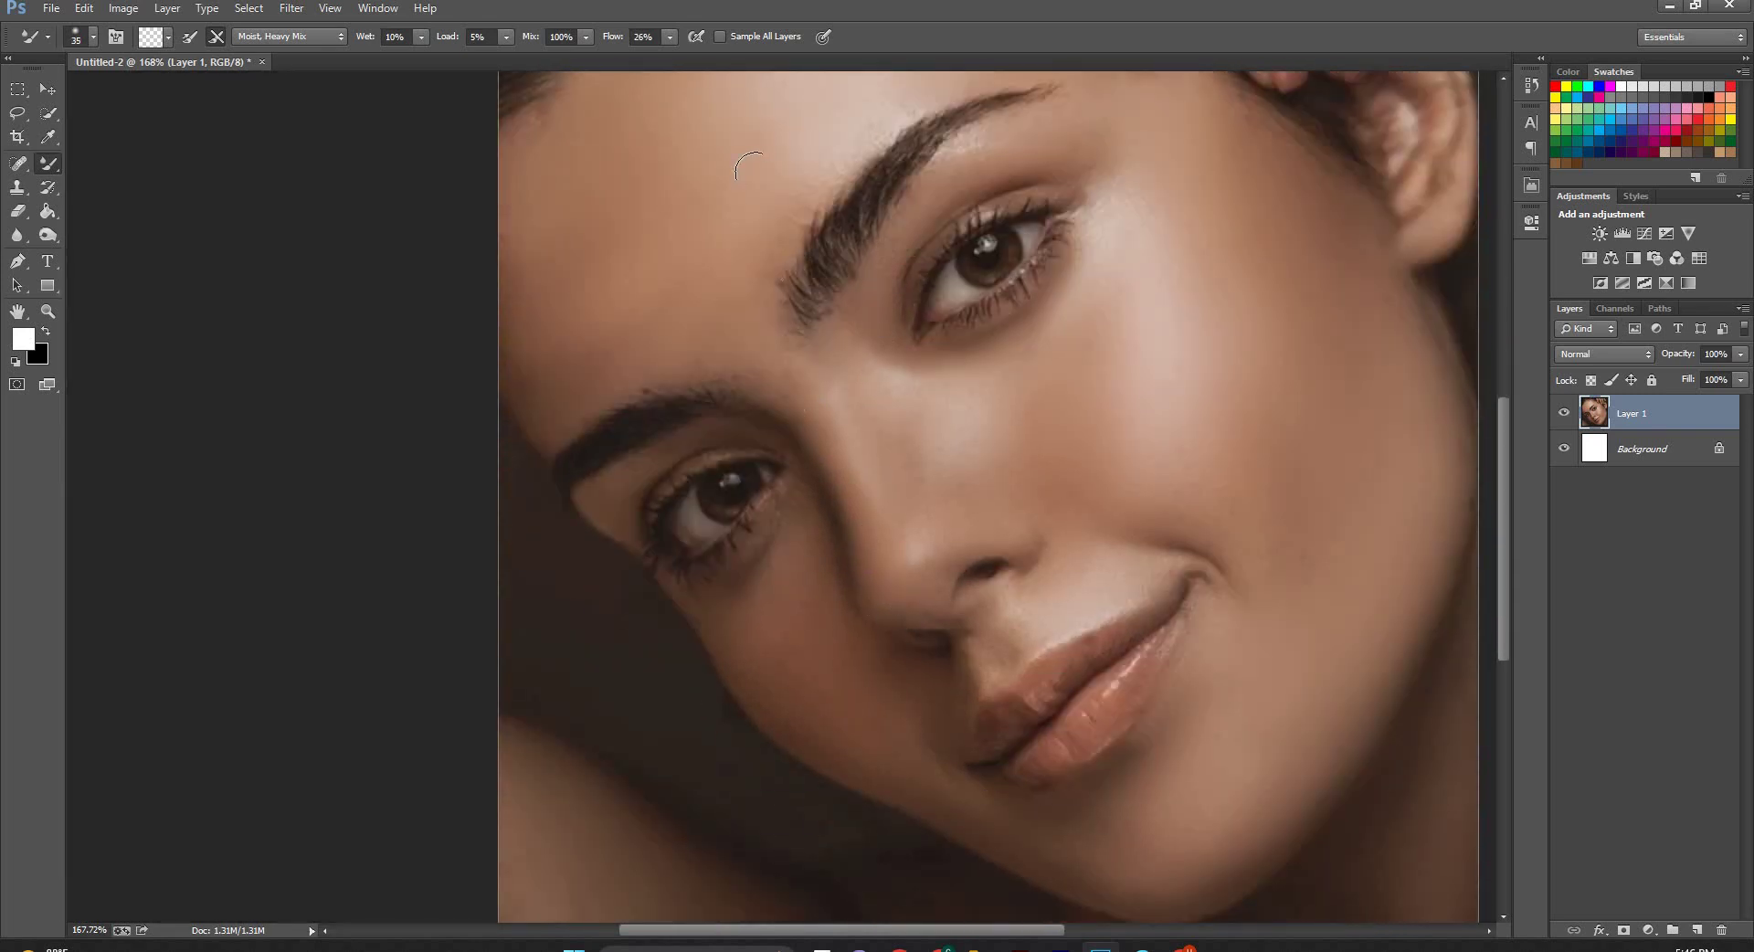
scroll(1103, 393, "up", 1)
scroll(1233, 384, "up", 5)
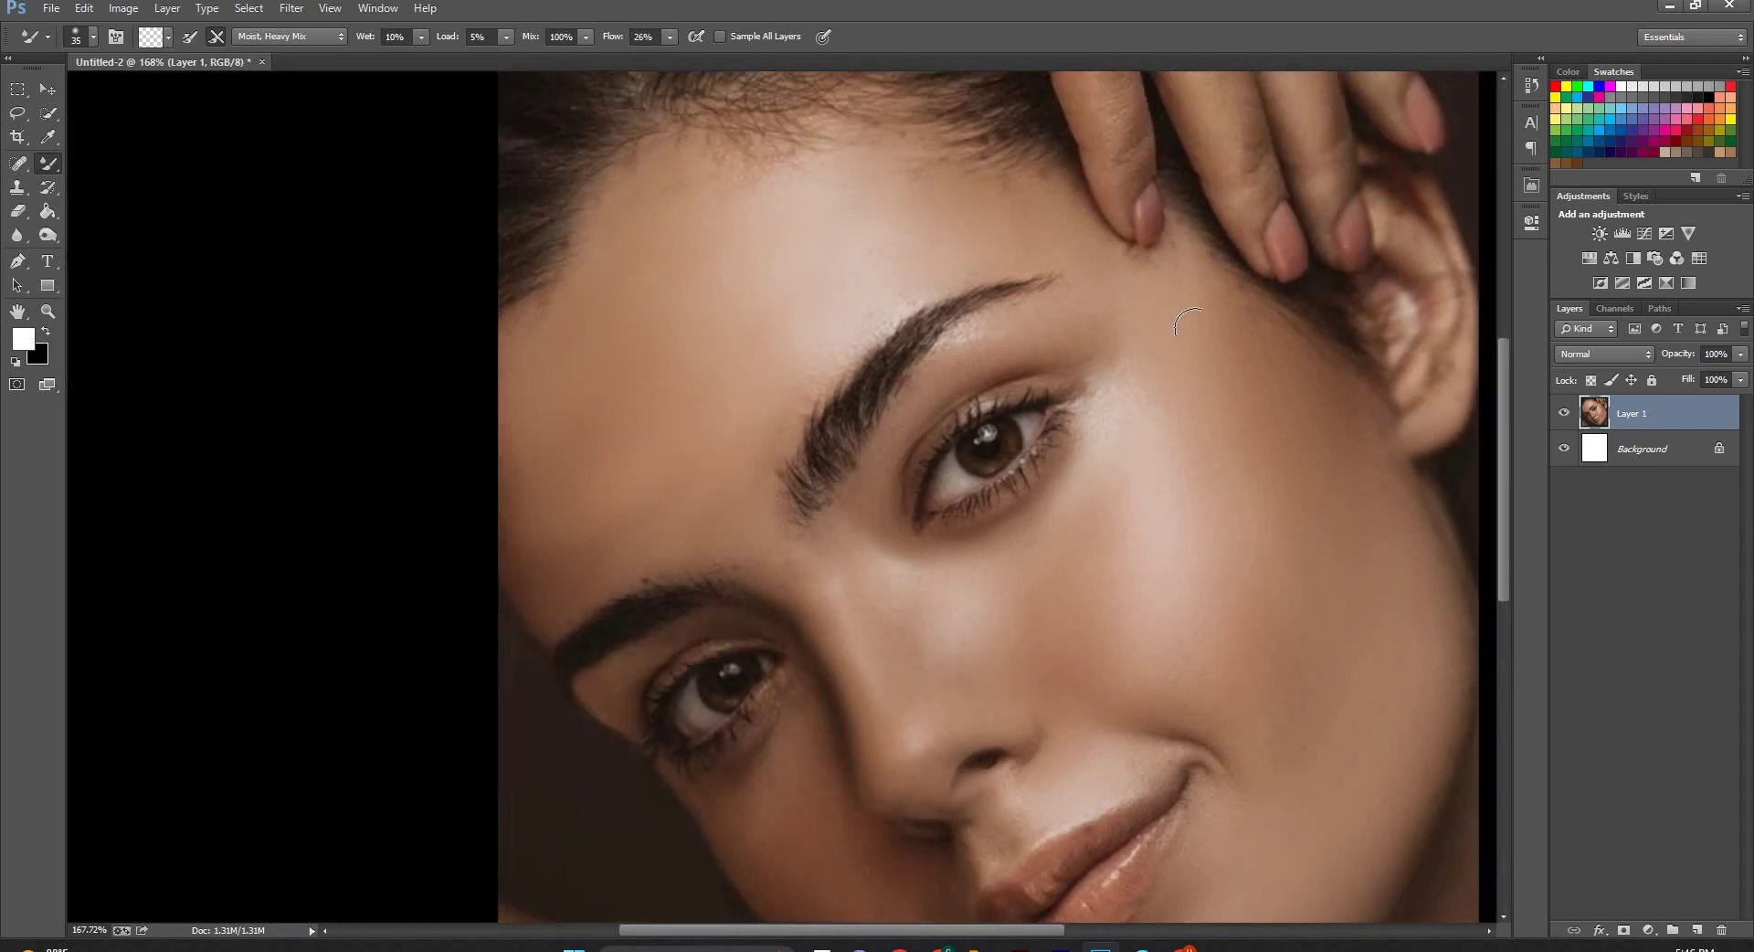
Smooth the fingertip touching the head with a 9 px Mixer Brush loaded from the fingertip colour.
left_click(190, 37)
scroll(1186, 272, "up", 2)
scroll(1186, 272, "up", 3)
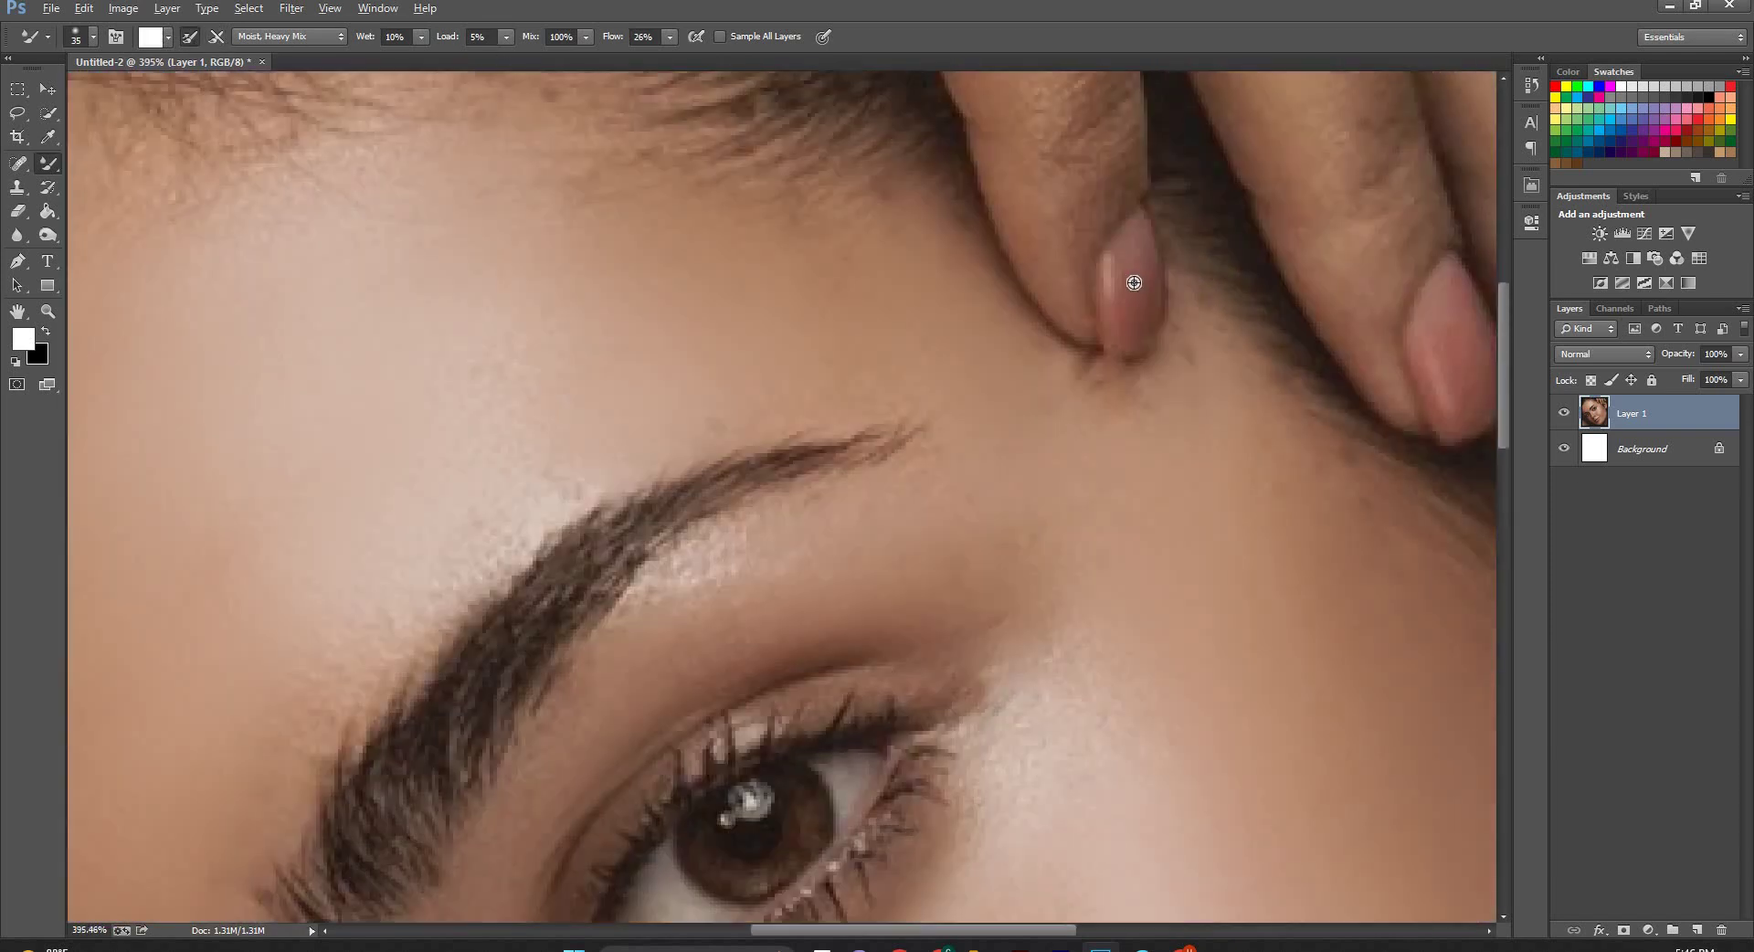
left_click(1133, 283, "alt")
key("bracketleft")
key("bracketleft")
key("bracketleft")
mouse_move(1107, 276)
left_mouse_down()
mouse_move(1128, 298)
mouse_move(1139, 247)
mouse_move(1139, 286)
mouse_move(1121, 300)
mouse_move(1139, 238)
mouse_move(1114, 337)
mouse_move(1159, 278)
mouse_move(1143, 223)
mouse_move(1116, 262)
left_mouse_up()
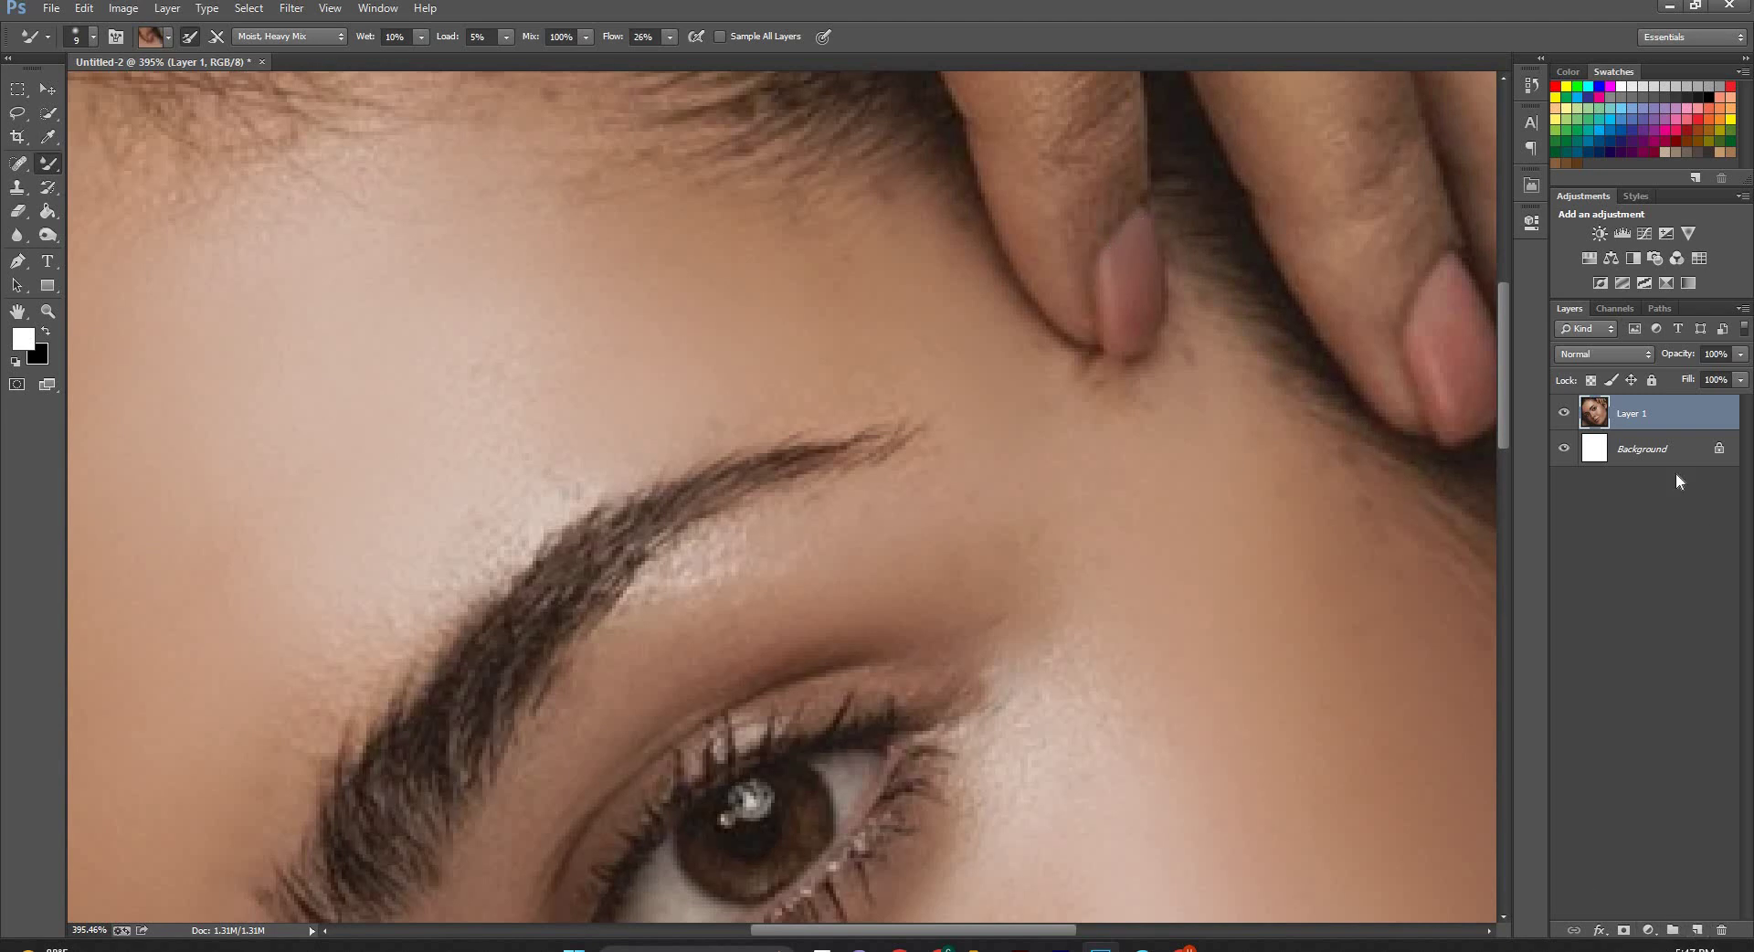
Duplicate Layer 1 as Layer 1 copy with Ctrl+J.
right_click(1668, 419)
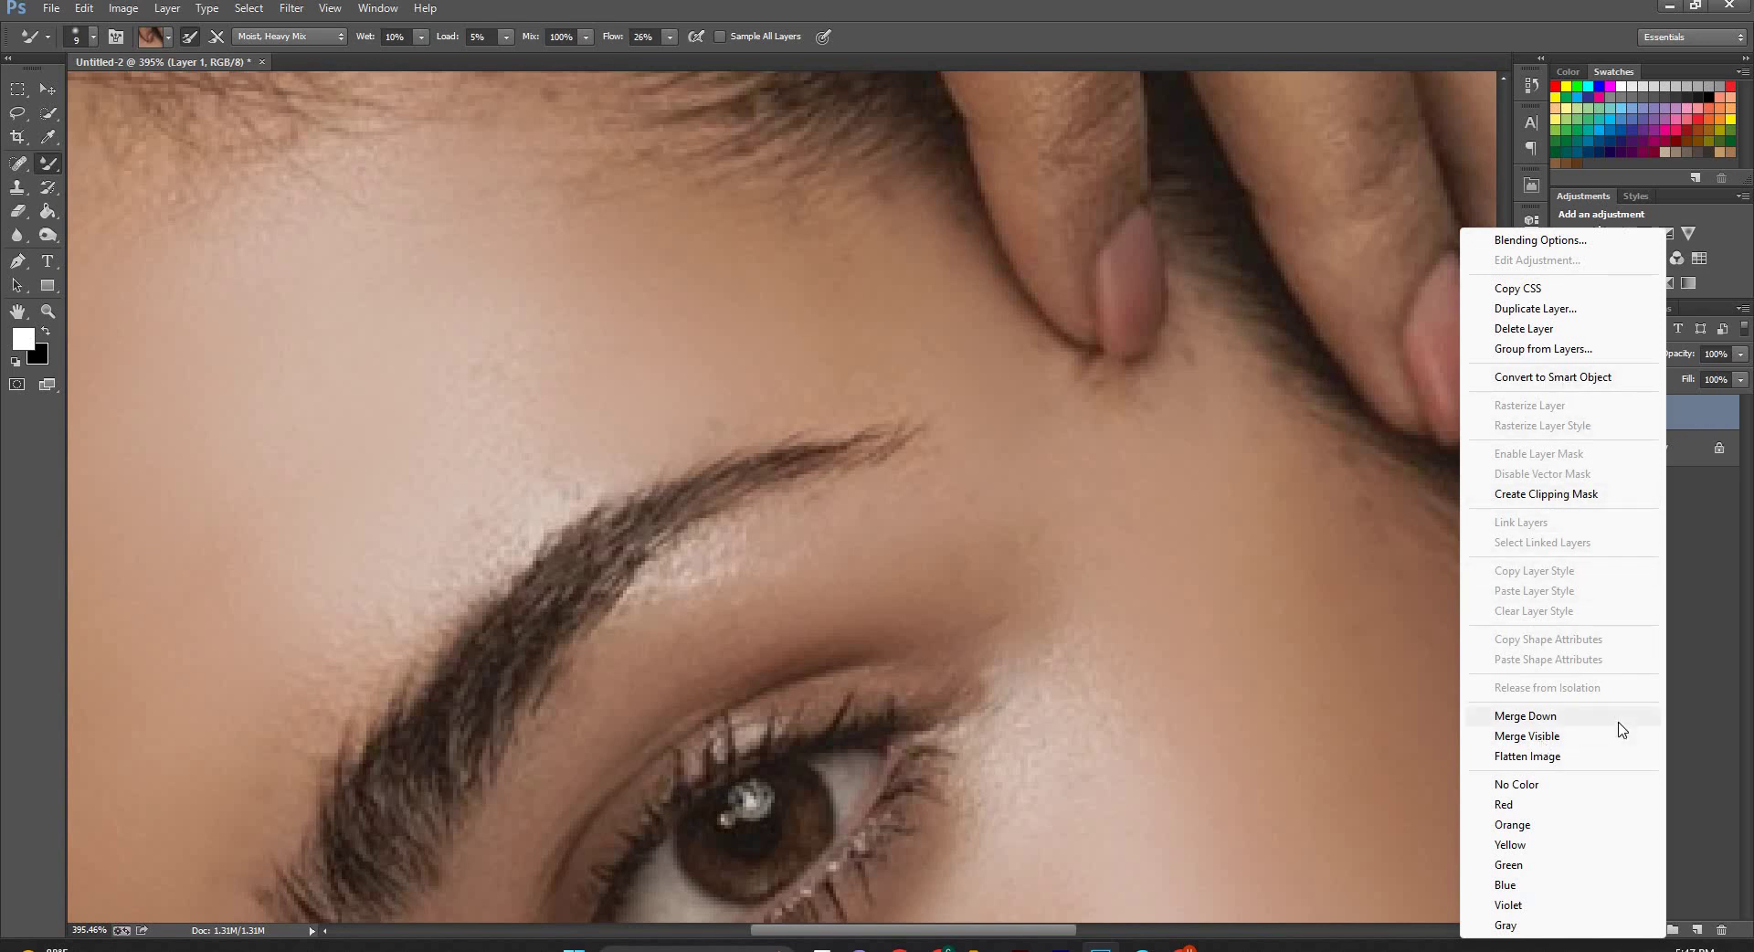
left_click(1302, 558)
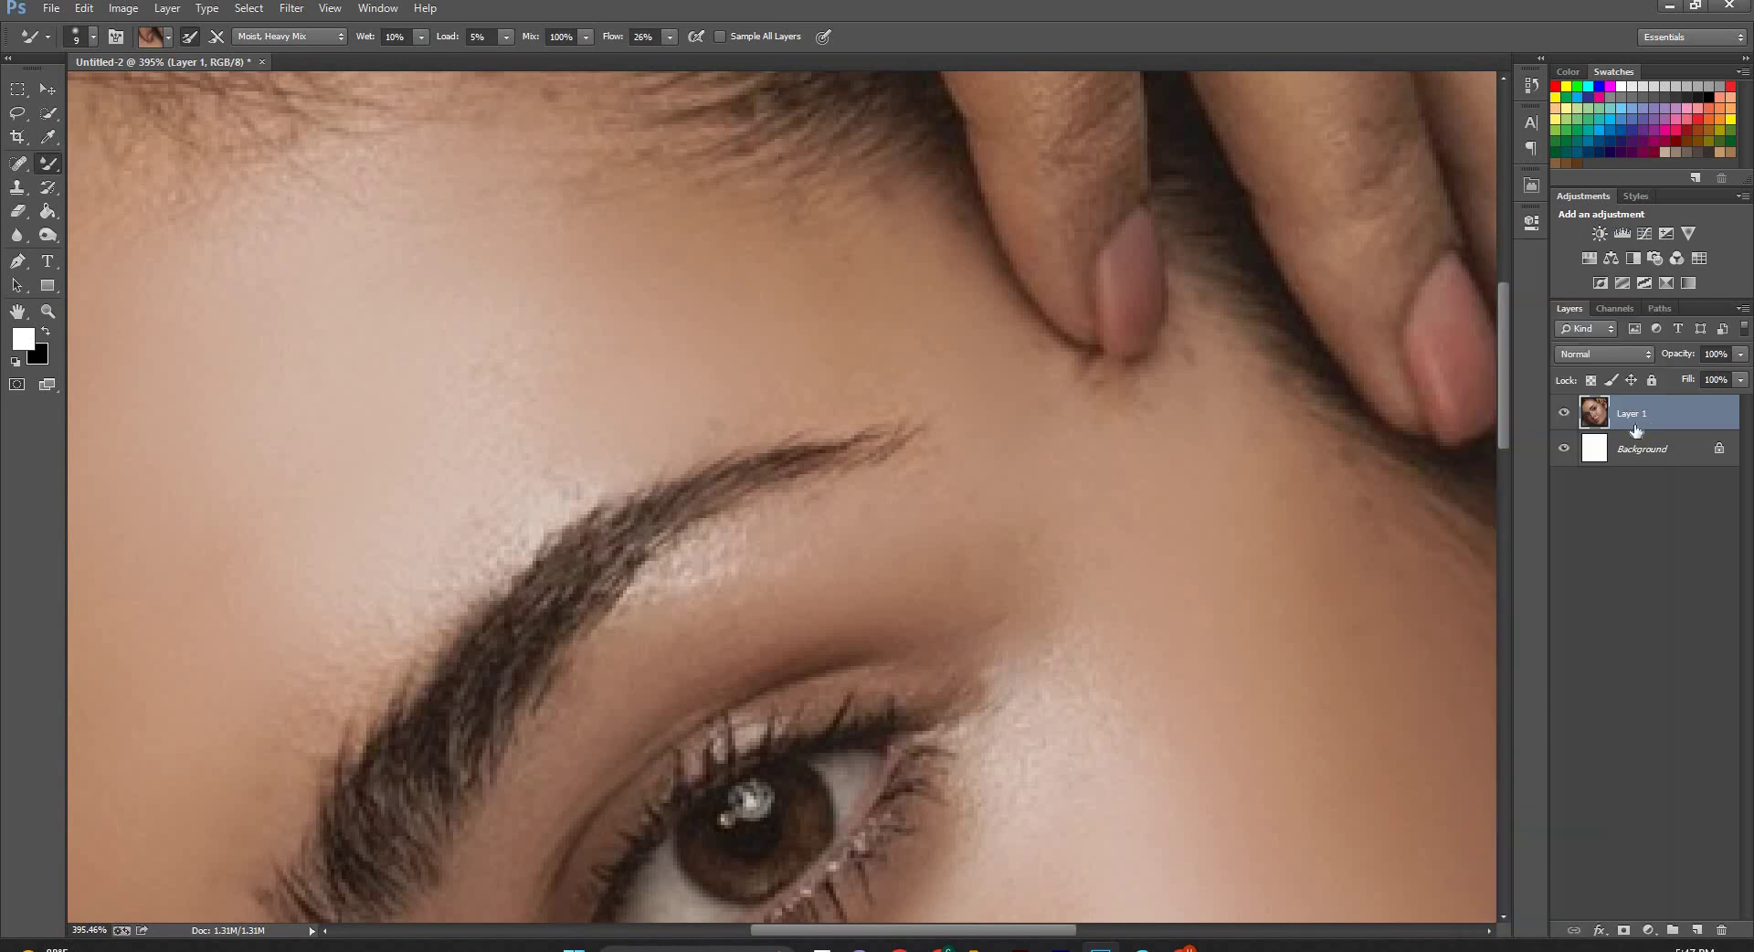
key("ctrl+j")
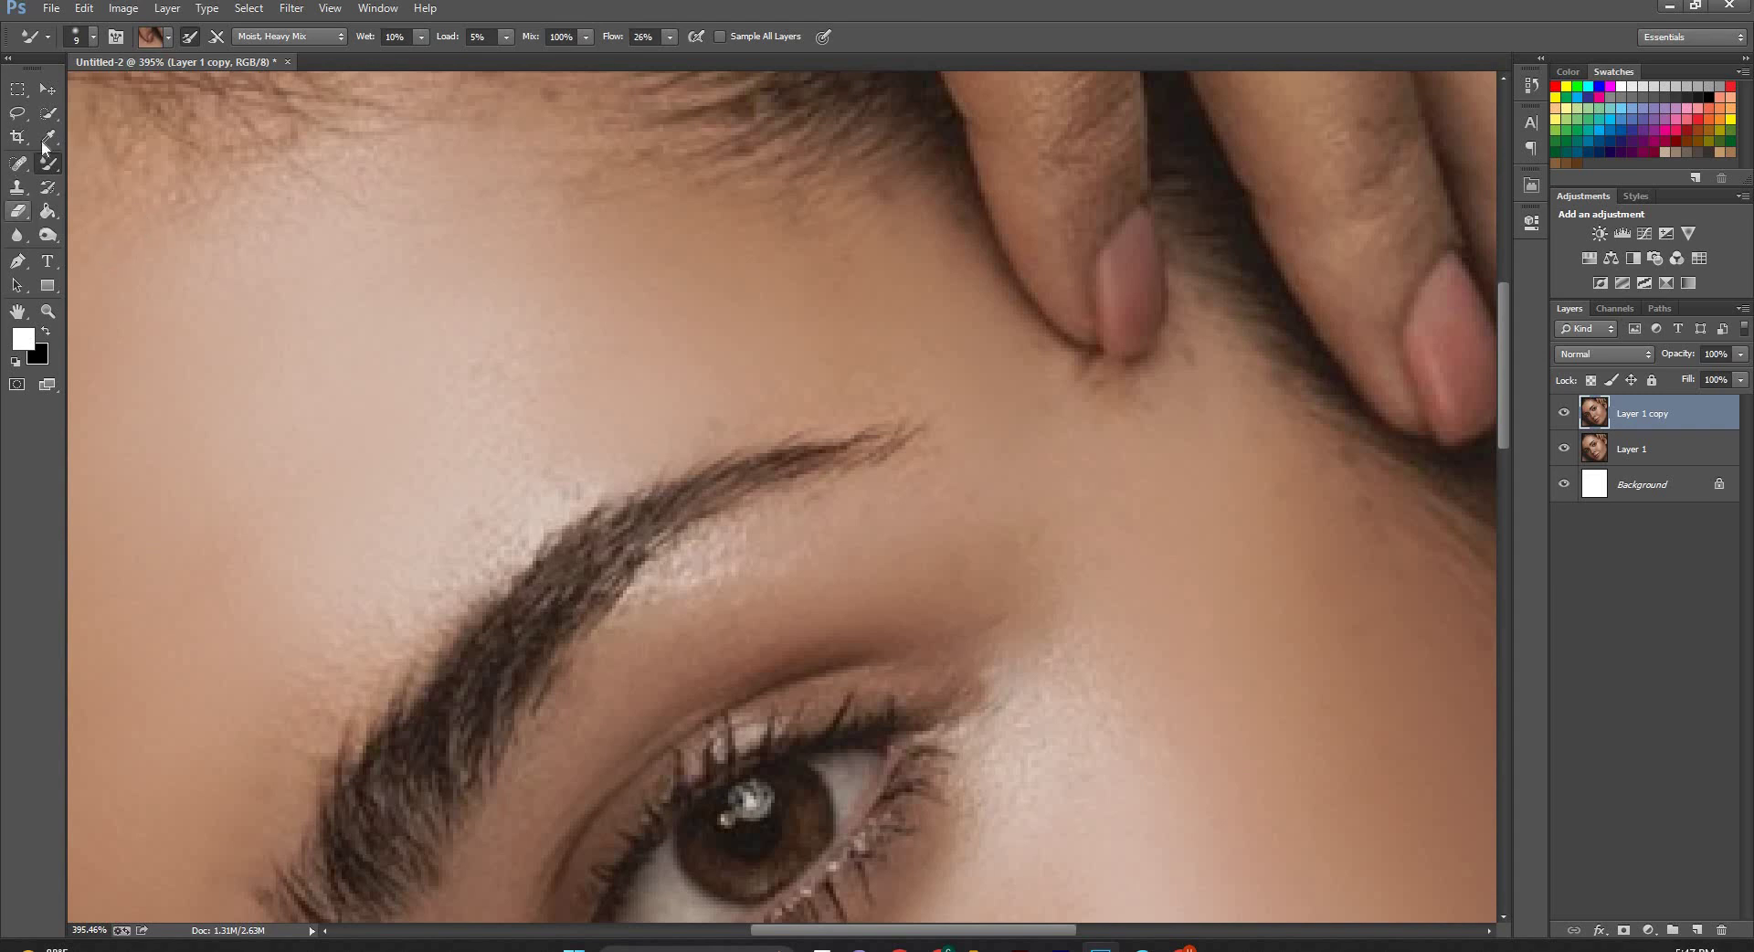
Undo a stray forehead stroke and set the foreground colour to red #fc031a.
left_click_drag(418, 265, 413, 279)
key("ctrl+z")
left_click(25, 341)
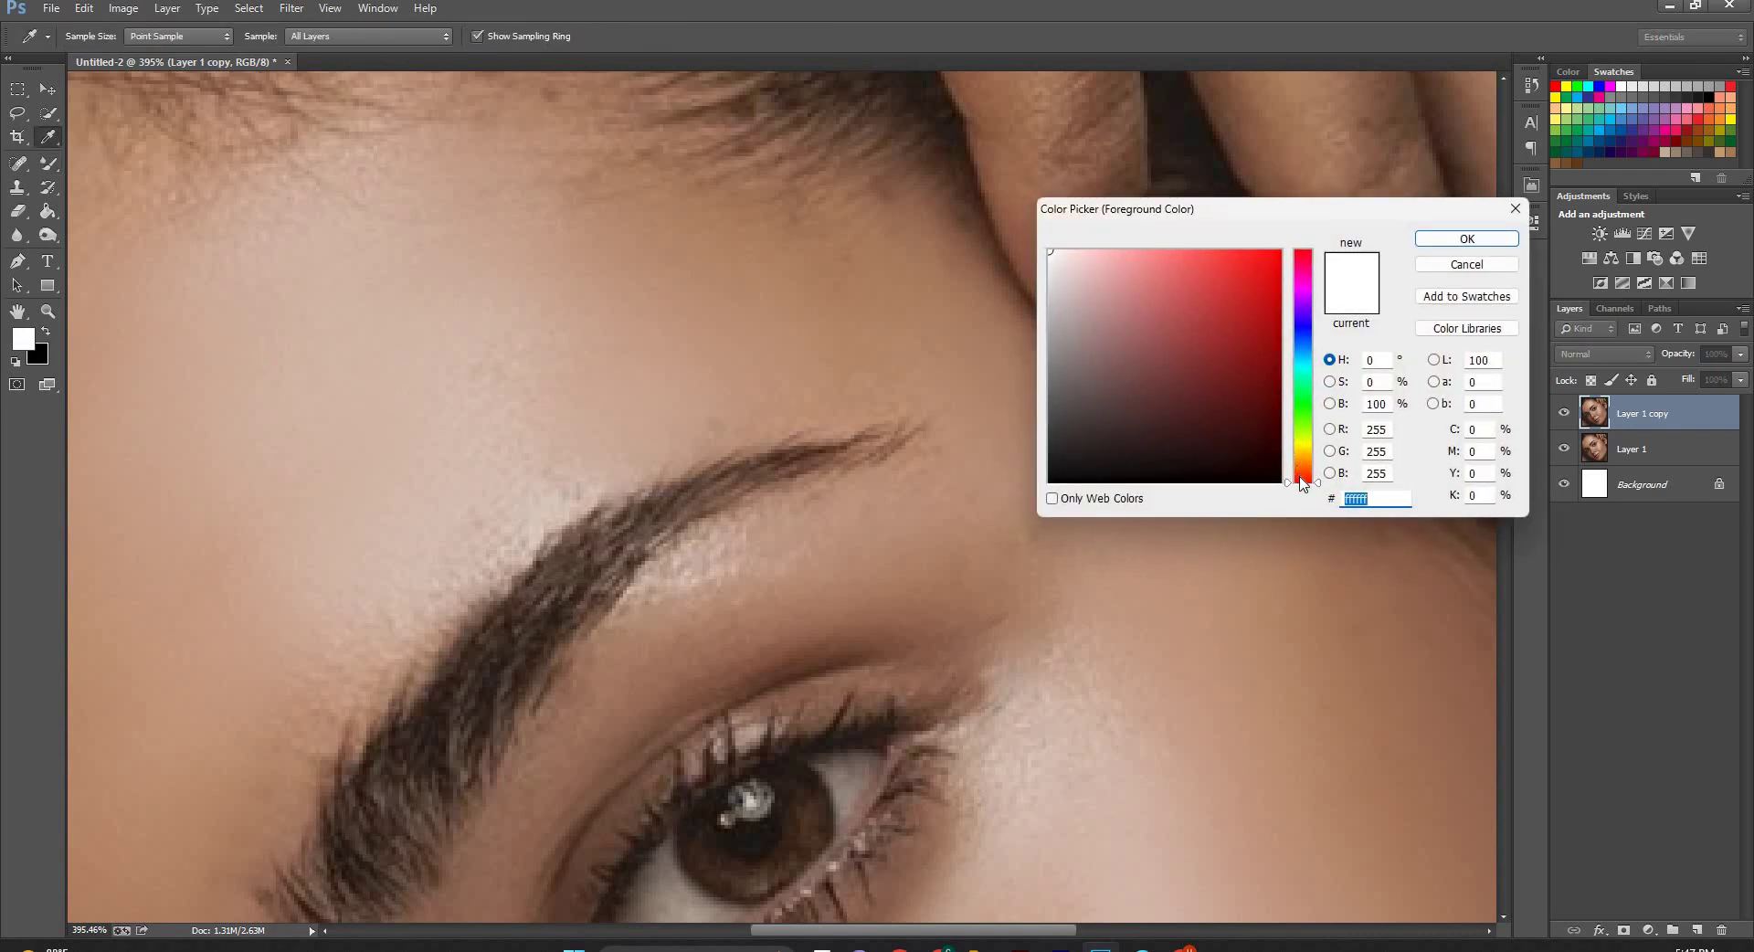
left_click_drag(1302, 482, 1298, 260)
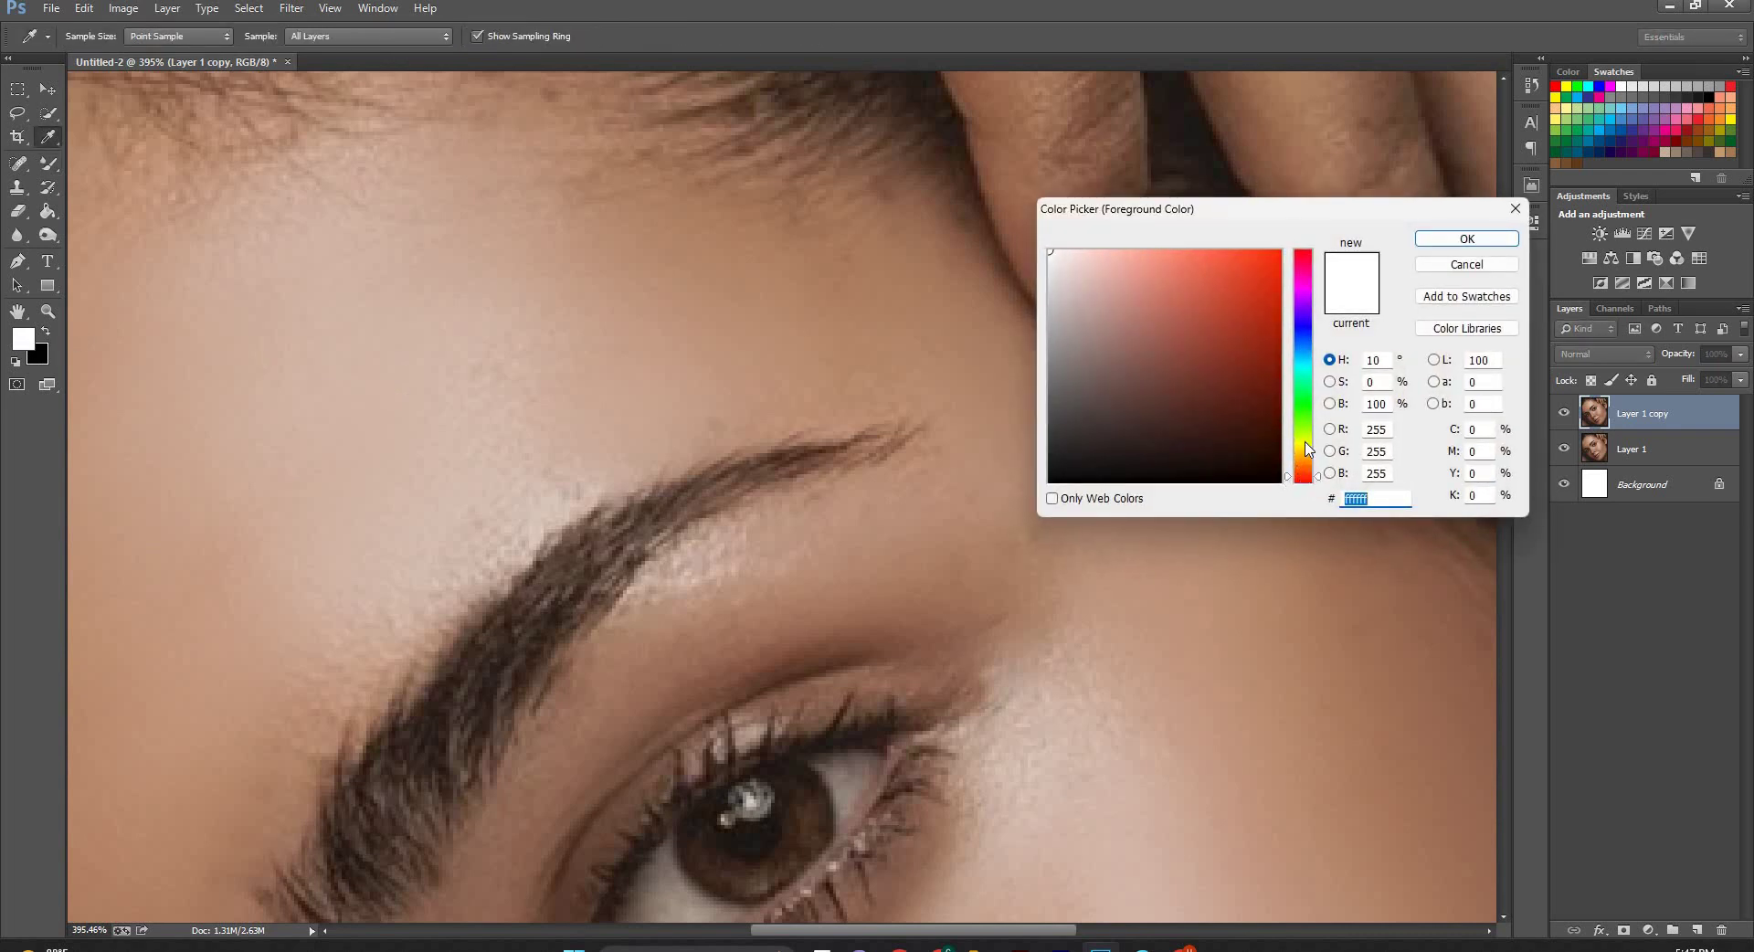
left_click(1278, 253)
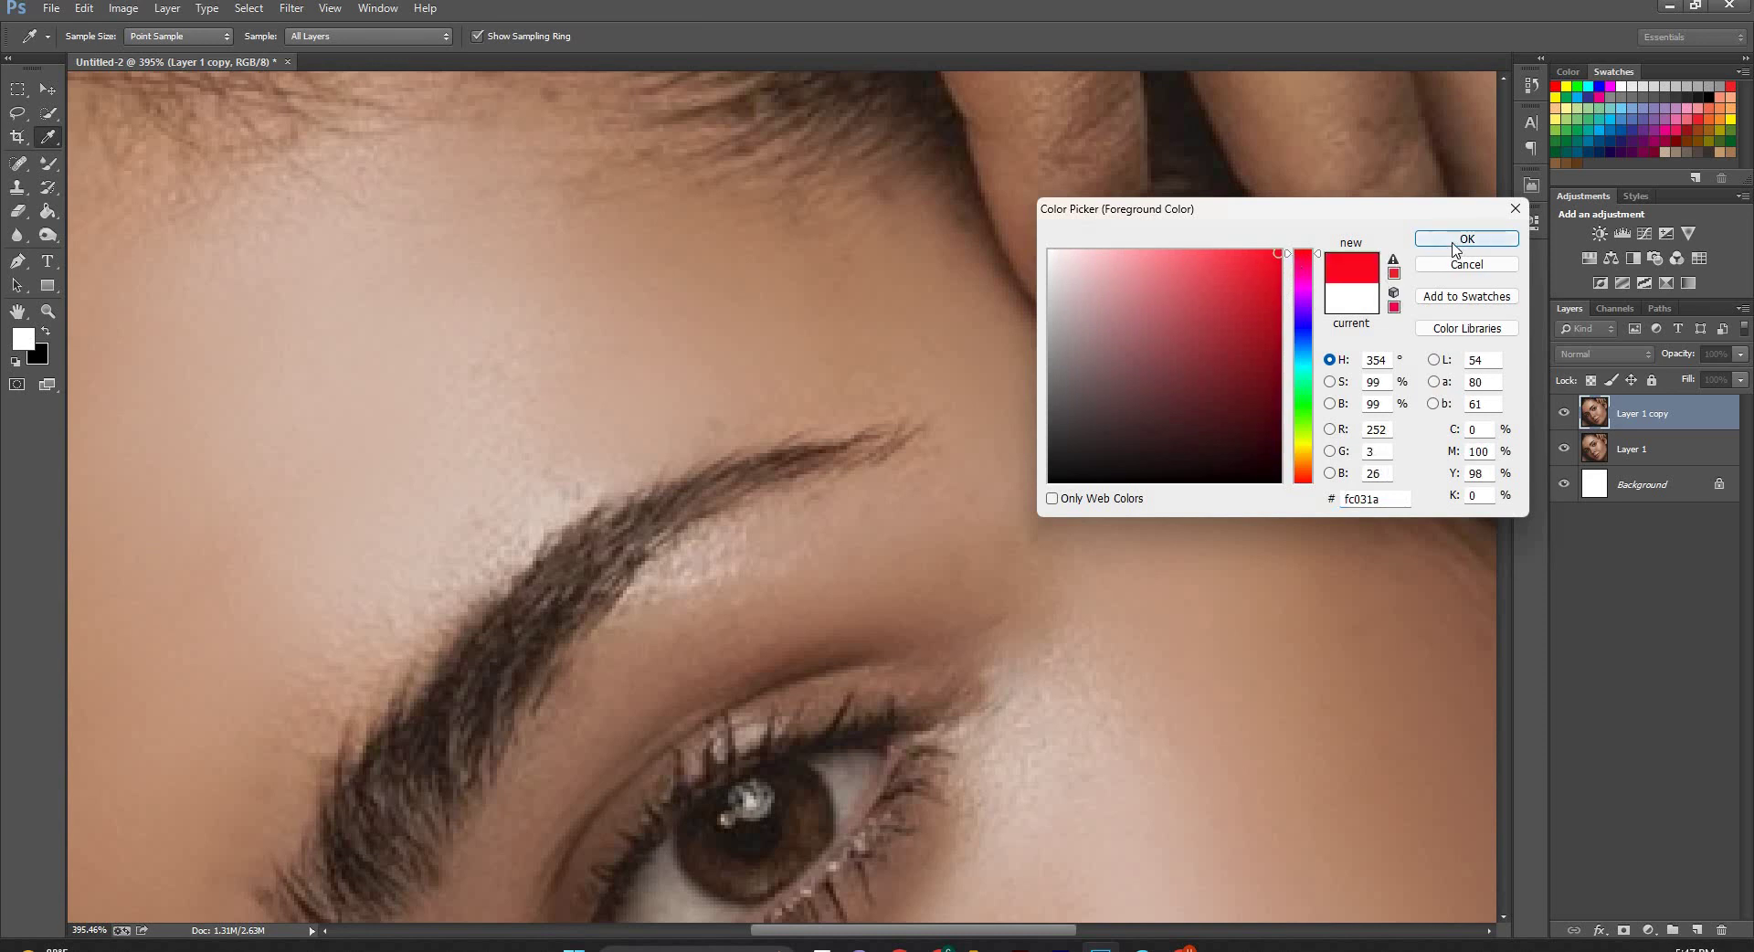
left_click(1452, 239)
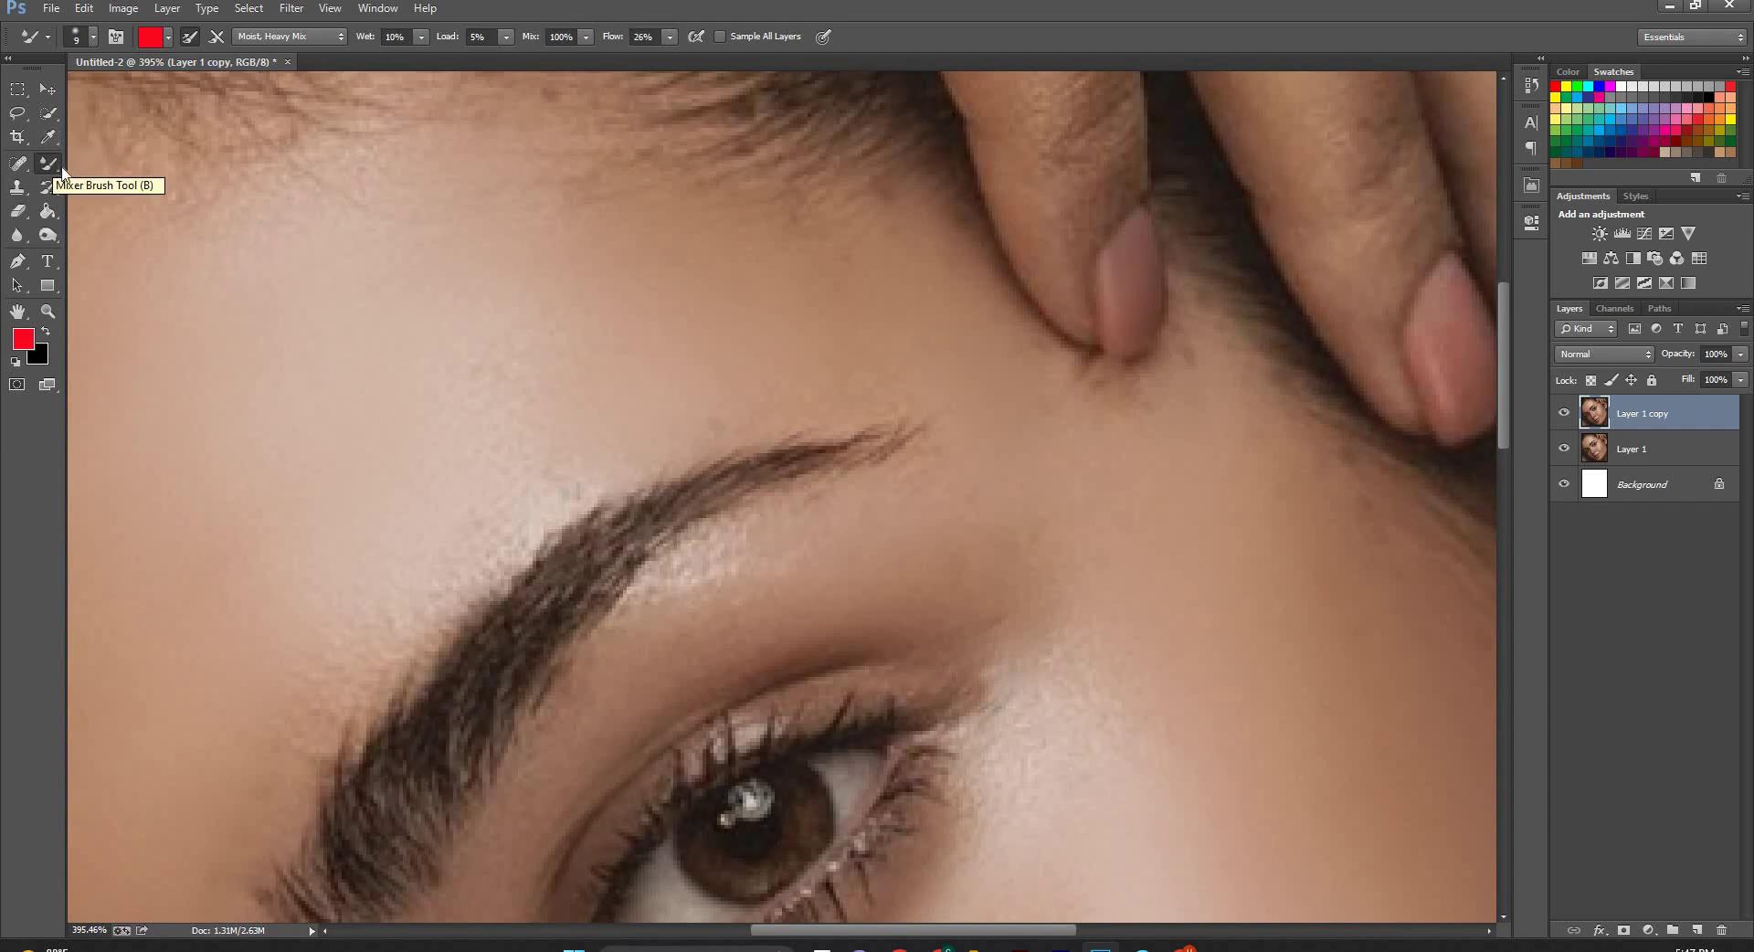
Tint the first fingernail red with a 10 px Brush, raising the opacity from 6% to 18%.
left_click_drag(62, 169, 77, 162)
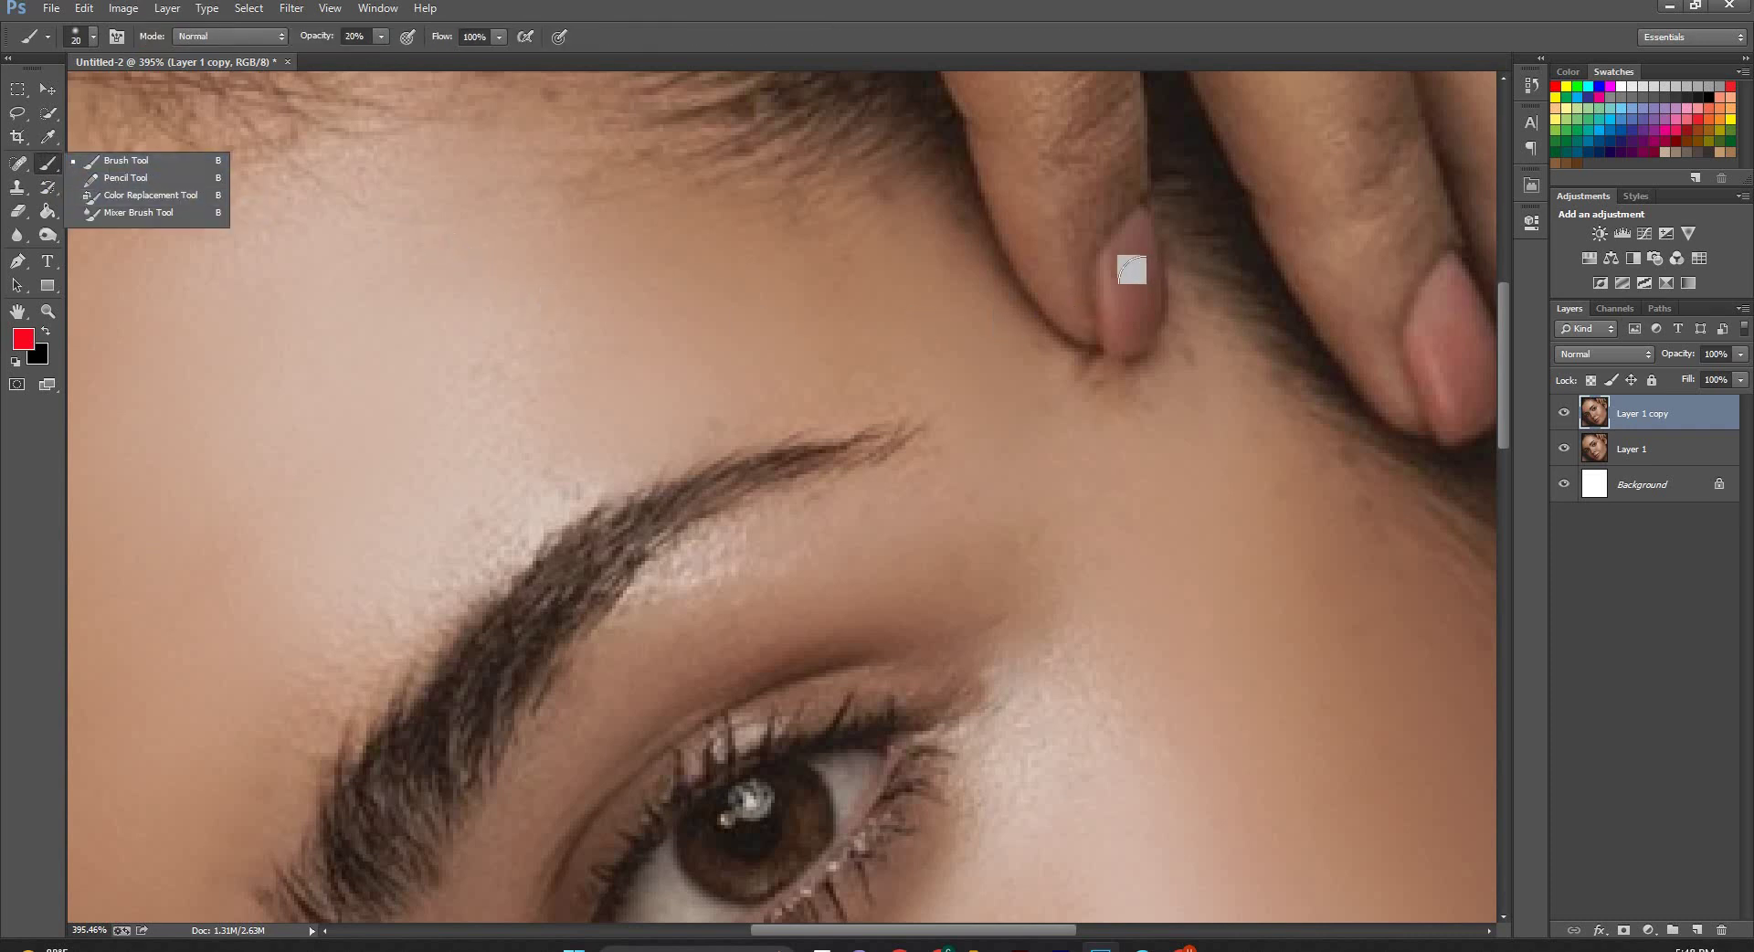
key("bracketleft")
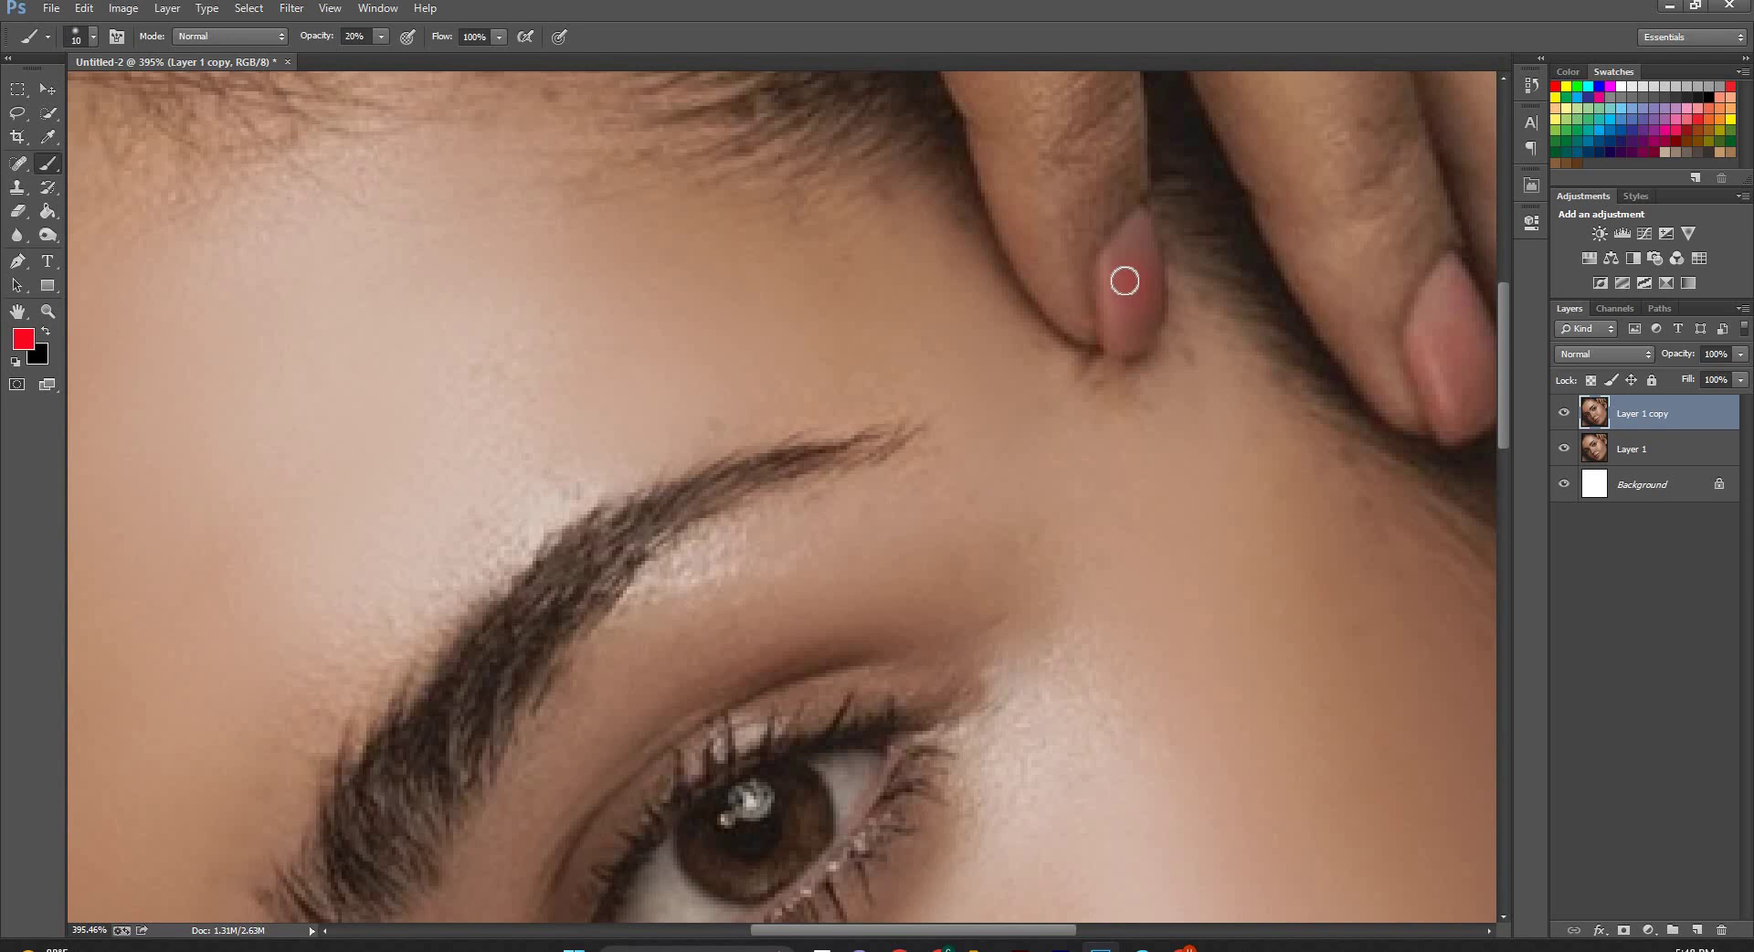
left_click_drag(1121, 296, 1117, 283)
left_click_drag(386, 41, 369, 55)
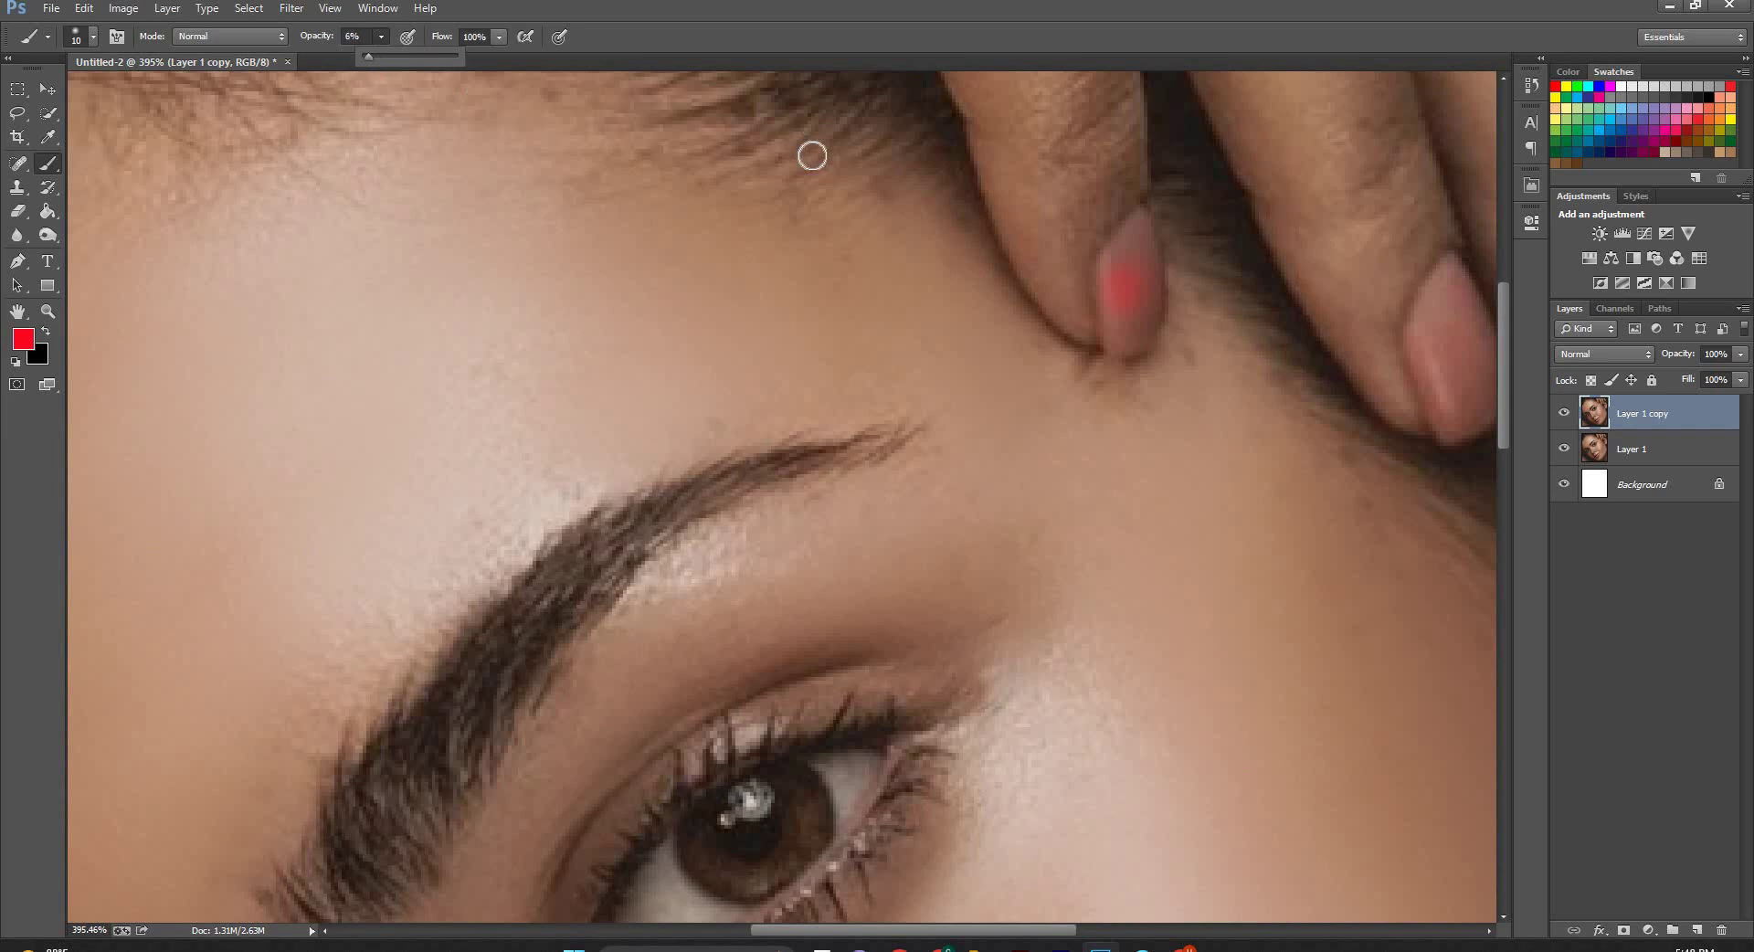
left_click(1134, 237)
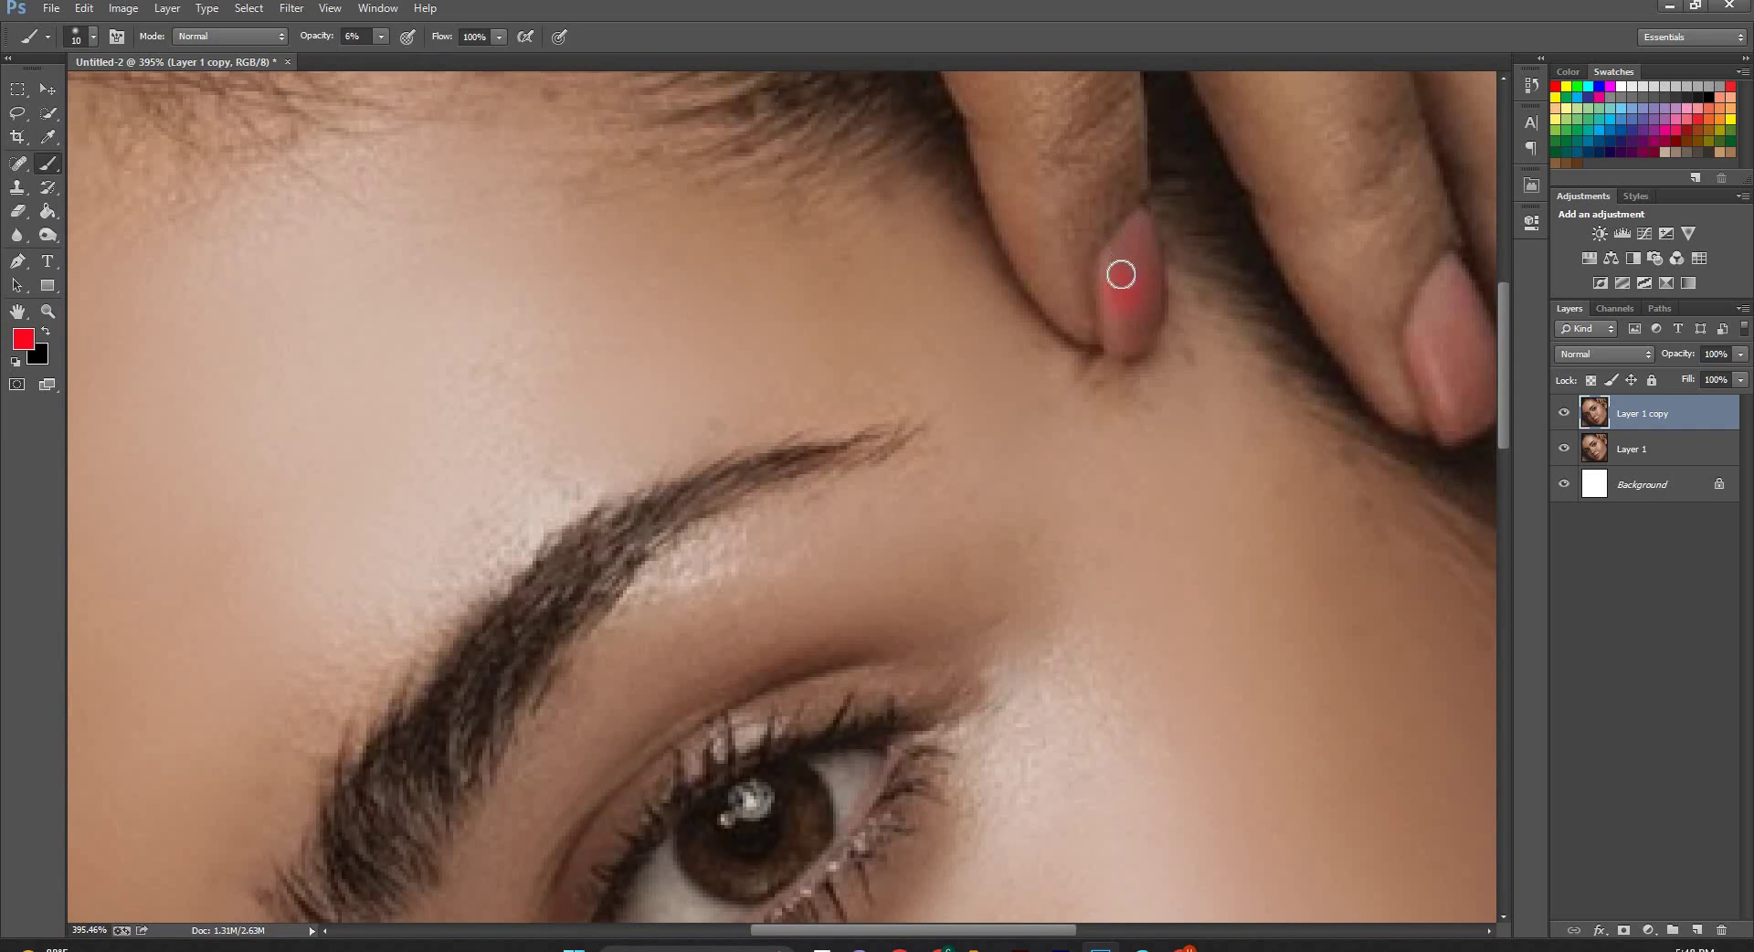
mouse_move(1121, 274)
left_mouse_down()
mouse_move(1128, 325)
mouse_move(1115, 274)
mouse_move(1136, 247)
mouse_move(1117, 334)
mouse_move(1139, 283)
mouse_move(1140, 305)
mouse_move(1119, 268)
mouse_move(1132, 231)
mouse_move(1128, 321)
left_mouse_up()
left_click(382, 40)
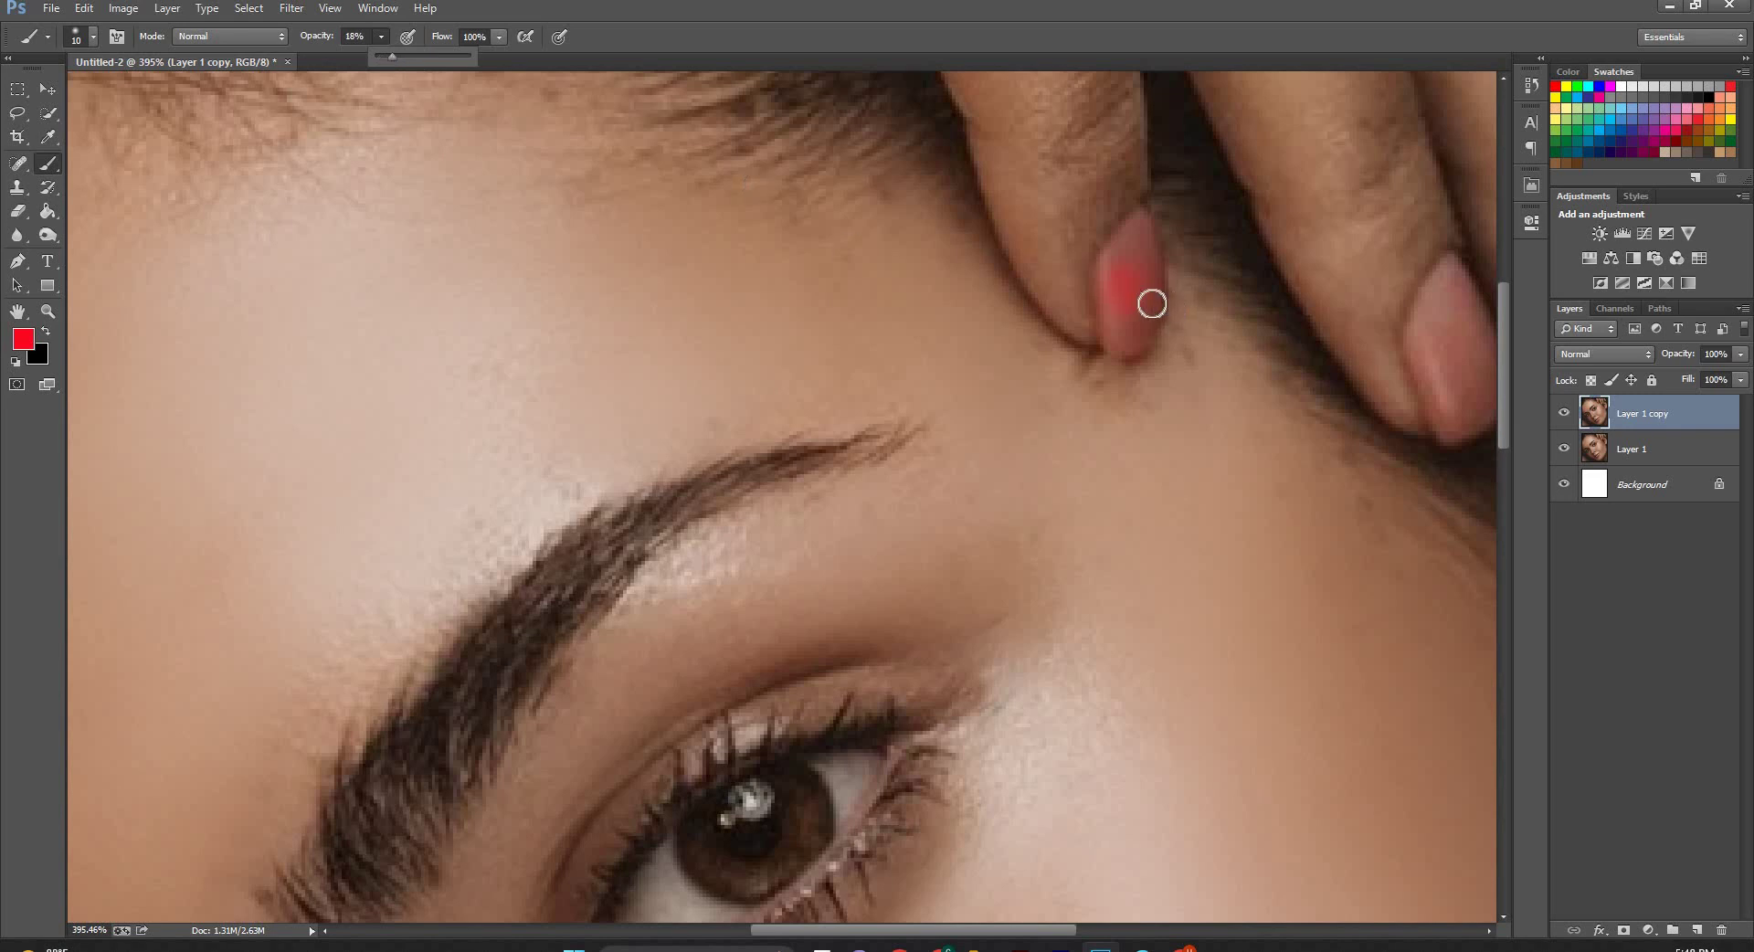
left_click(1125, 327)
mouse_move(1144, 271)
left_mouse_down()
mouse_move(1140, 231)
mouse_move(1112, 250)
mouse_move(1125, 339)
mouse_move(1143, 223)
mouse_move(1116, 294)
left_mouse_up()
Even out the first nail, then tint the second and fourth fingernails at 17% opacity.
scroll(1030, 393, "down", 2)
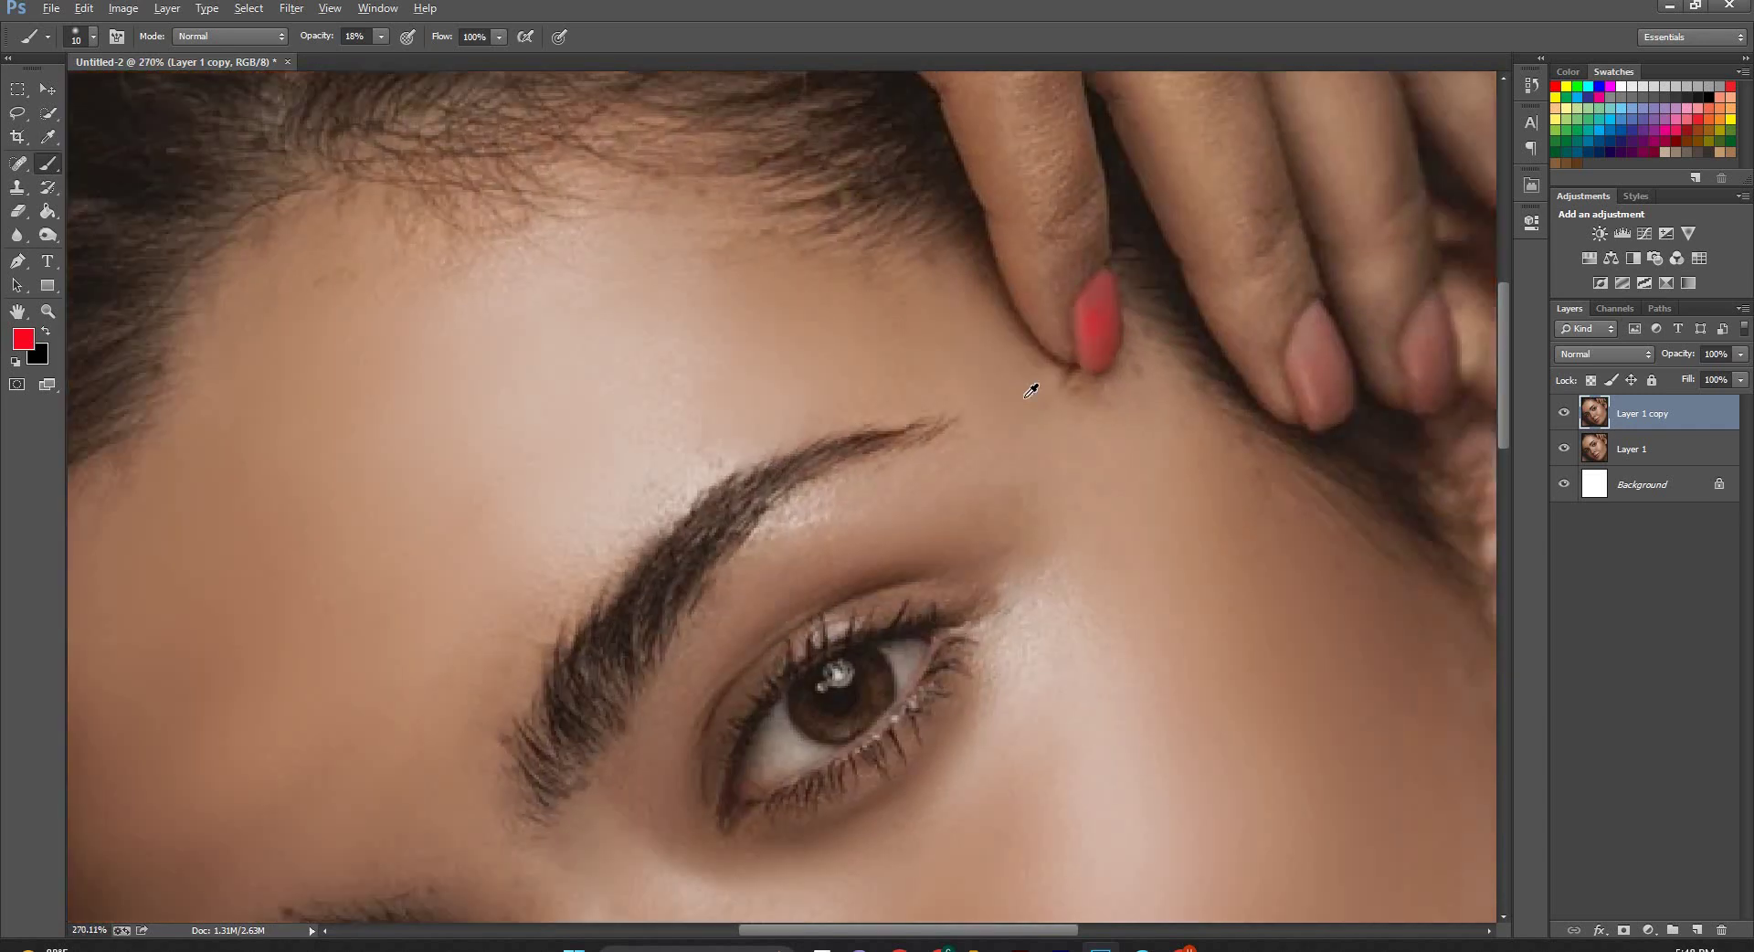
scroll(1034, 383, "down", 2)
scroll(1105, 339, "up", 1)
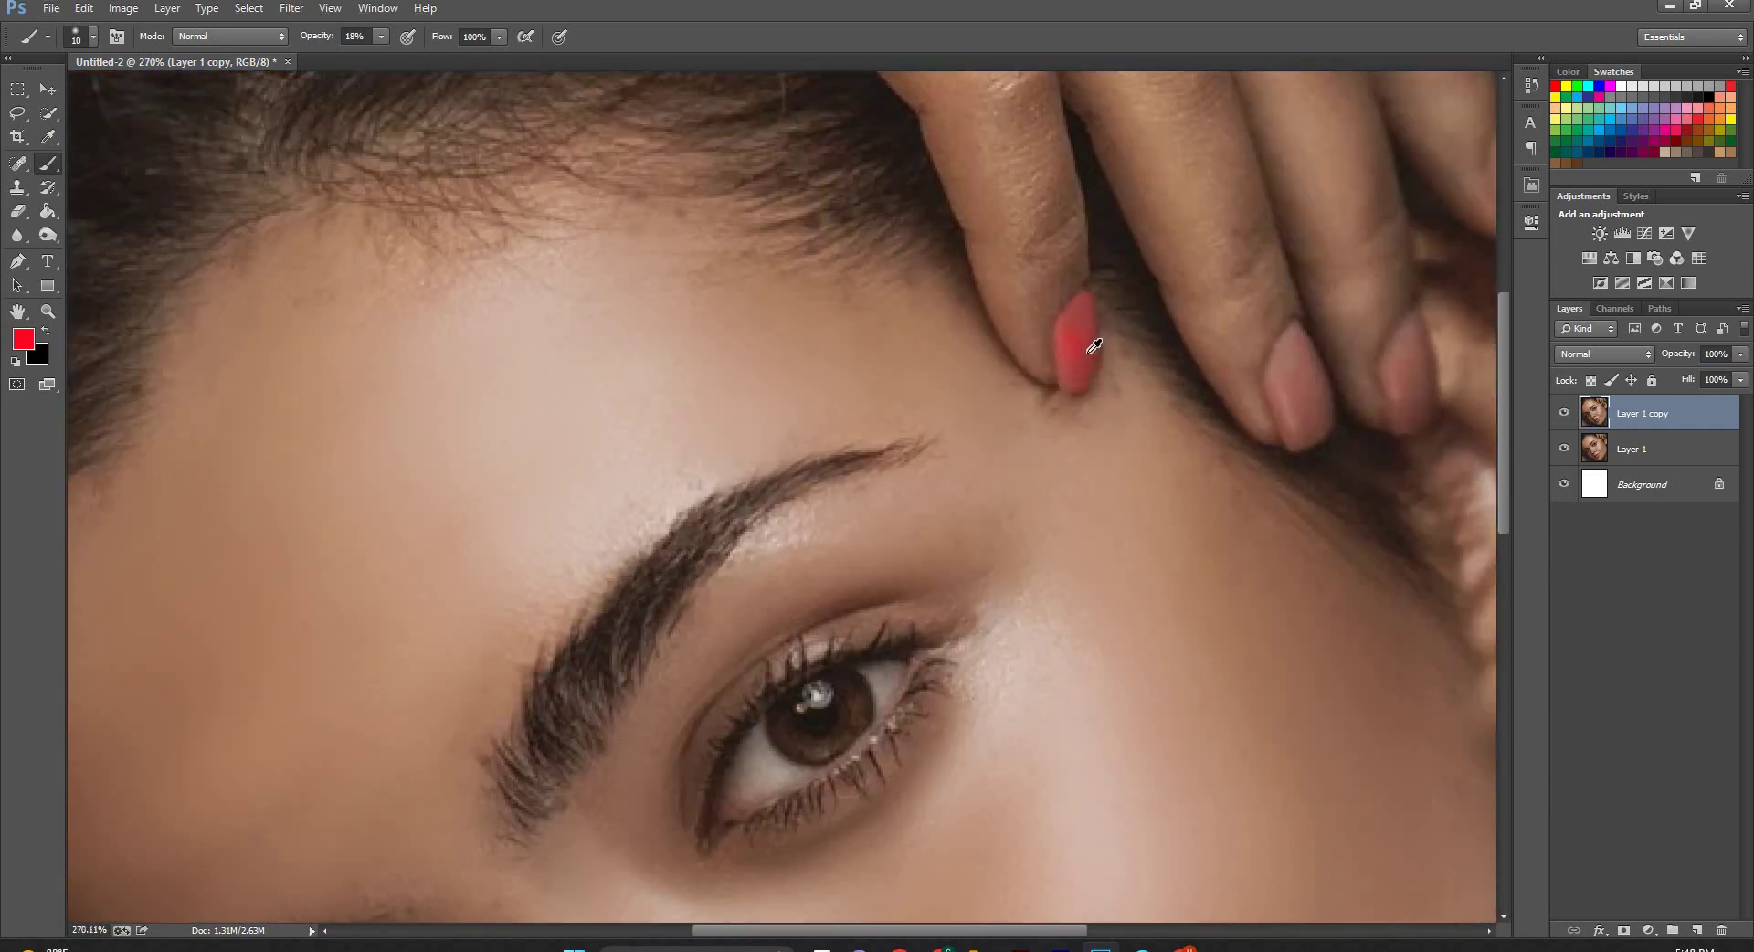
scroll(1088, 344, "up", 1)
left_click_drag(1079, 317, 1089, 369)
left_click(382, 42)
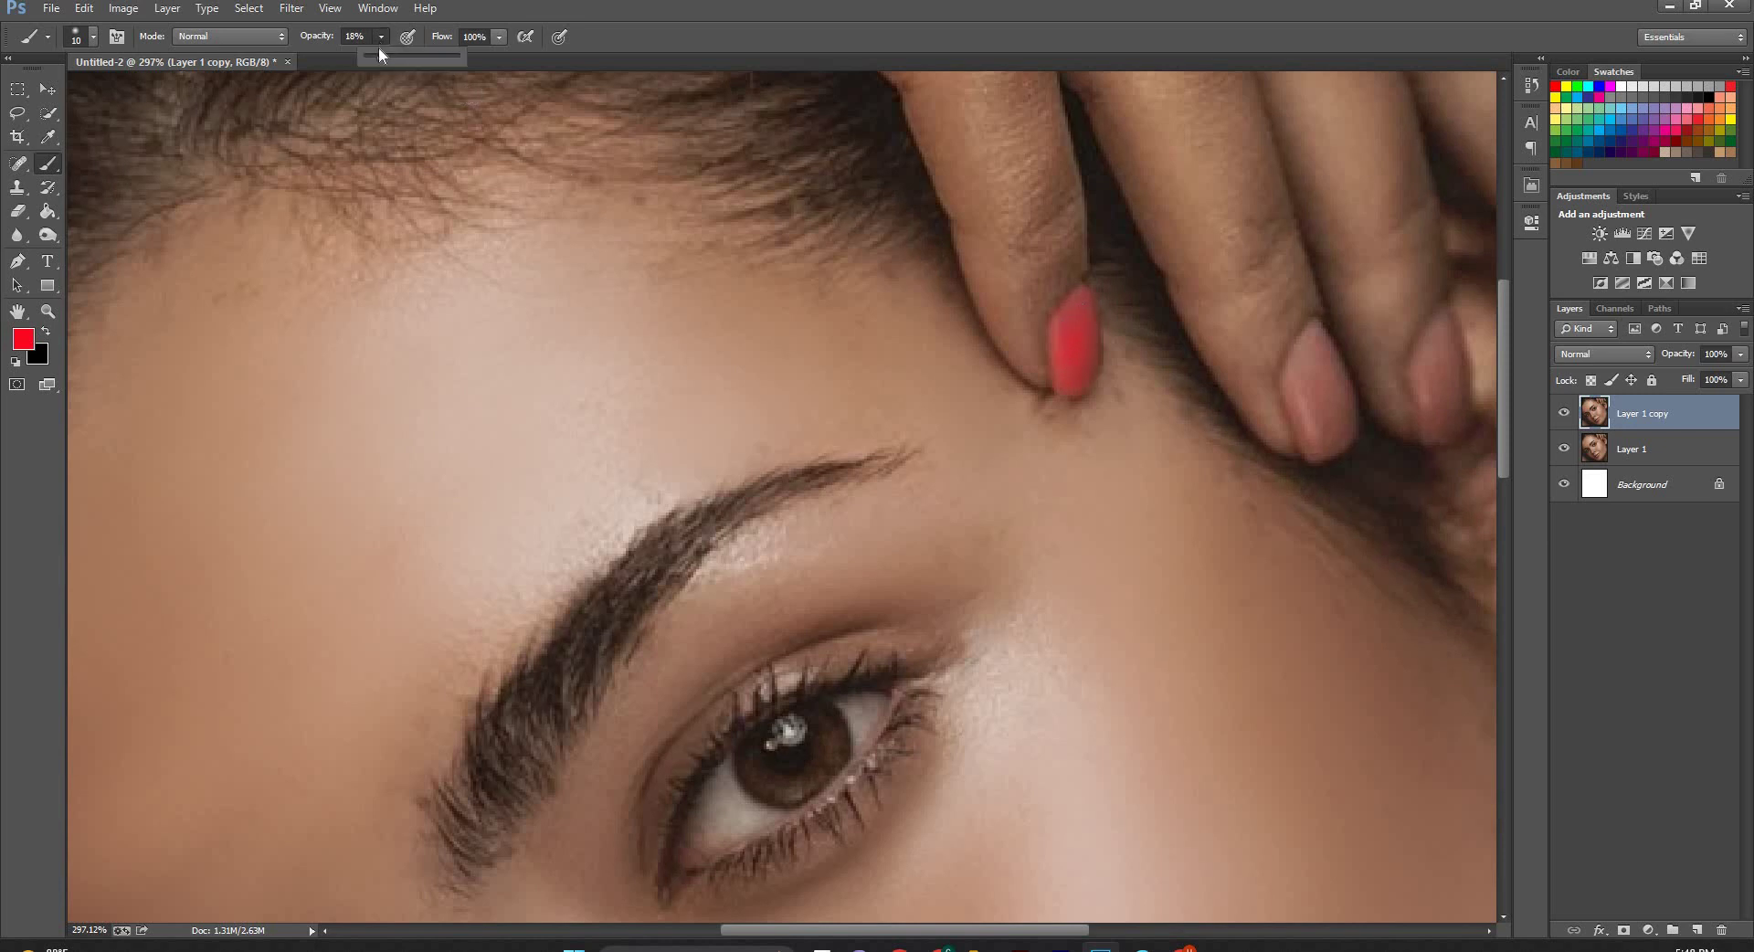
left_click(1308, 346)
left_click_drag(1296, 365, 1310, 440)
mouse_move(1315, 446)
left_mouse_down()
mouse_move(1343, 403)
mouse_move(1307, 339)
mouse_move(1323, 442)
mouse_move(1316, 333)
mouse_move(1307, 431)
mouse_move(1347, 389)
left_mouse_up()
mouse_move(1404, 326)
left_mouse_down()
mouse_move(971, 364)
mouse_move(1006, 420)
mouse_move(990, 403)
mouse_move(1014, 364)
mouse_move(1025, 445)
mouse_move(1002, 442)
mouse_move(1022, 458)
mouse_move(1026, 399)
mouse_move(995, 402)
mouse_move(1003, 465)
left_mouse_up()
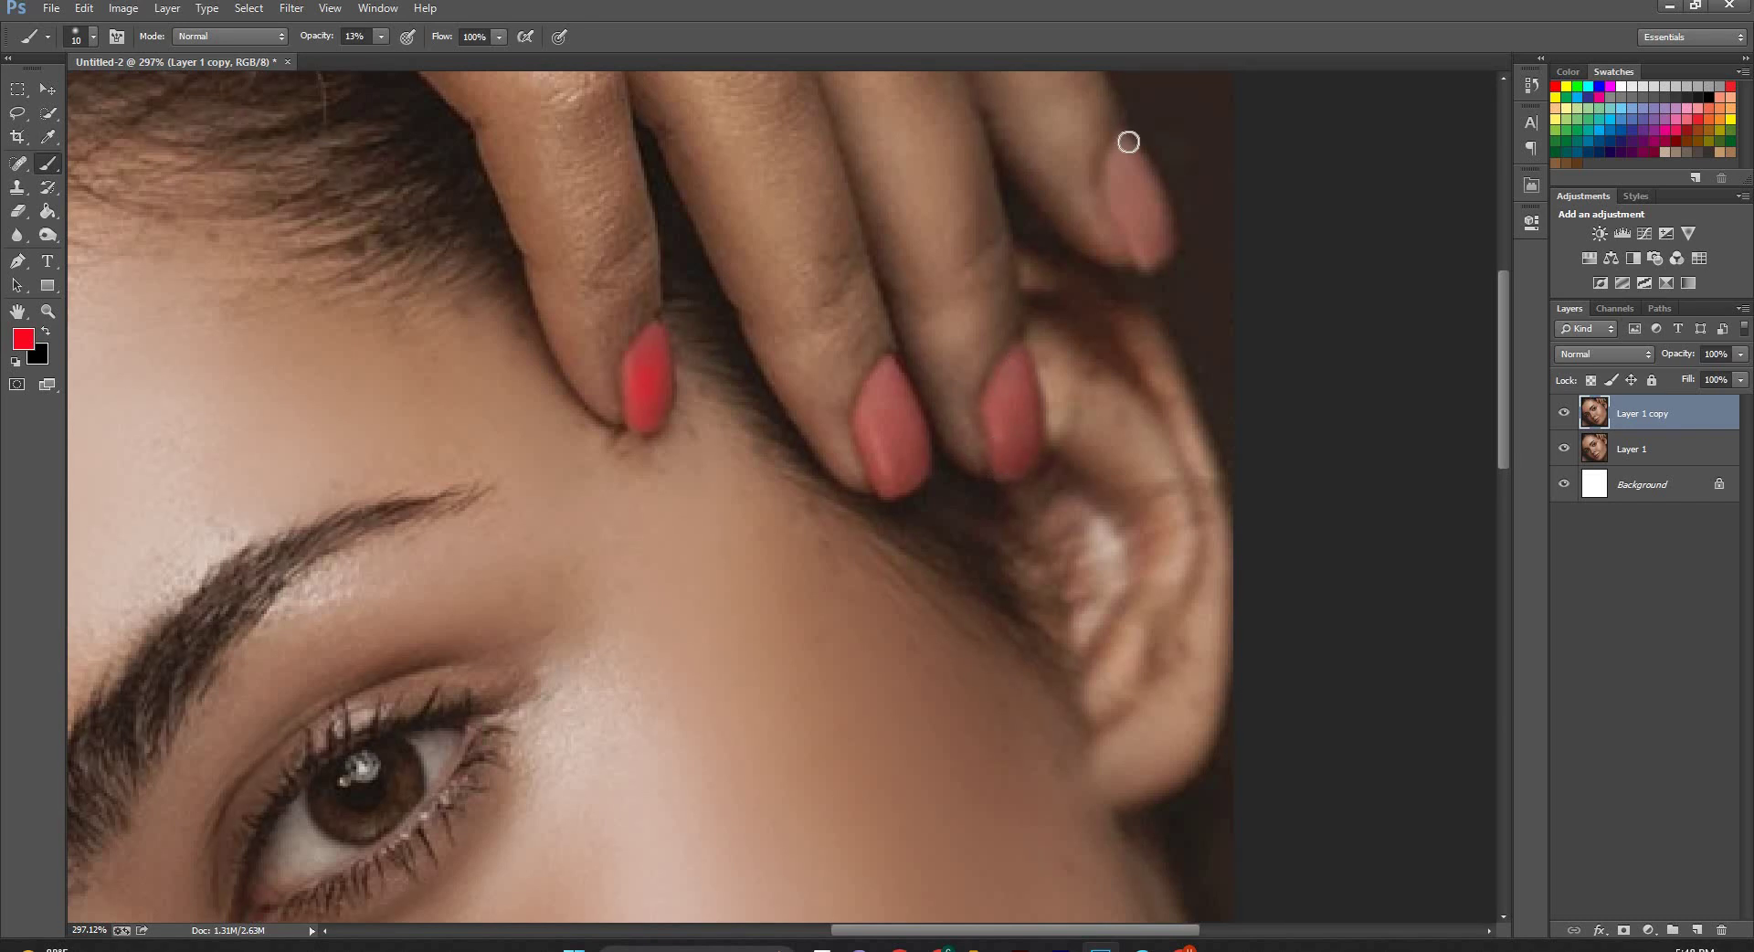
left_click_drag(1116, 167, 1137, 249)
mouse_move(1160, 237)
left_mouse_down()
mouse_move(1135, 156)
mouse_move(1159, 219)
mouse_move(1138, 229)
mouse_move(1159, 220)
mouse_move(1128, 165)
mouse_move(1124, 188)
mouse_move(1129, 152)
mouse_move(1151, 180)
mouse_move(1150, 243)
left_mouse_up()
Fit the image in the window and select the Mixer Brush with a cleaned brush.
key("ctrl+0")
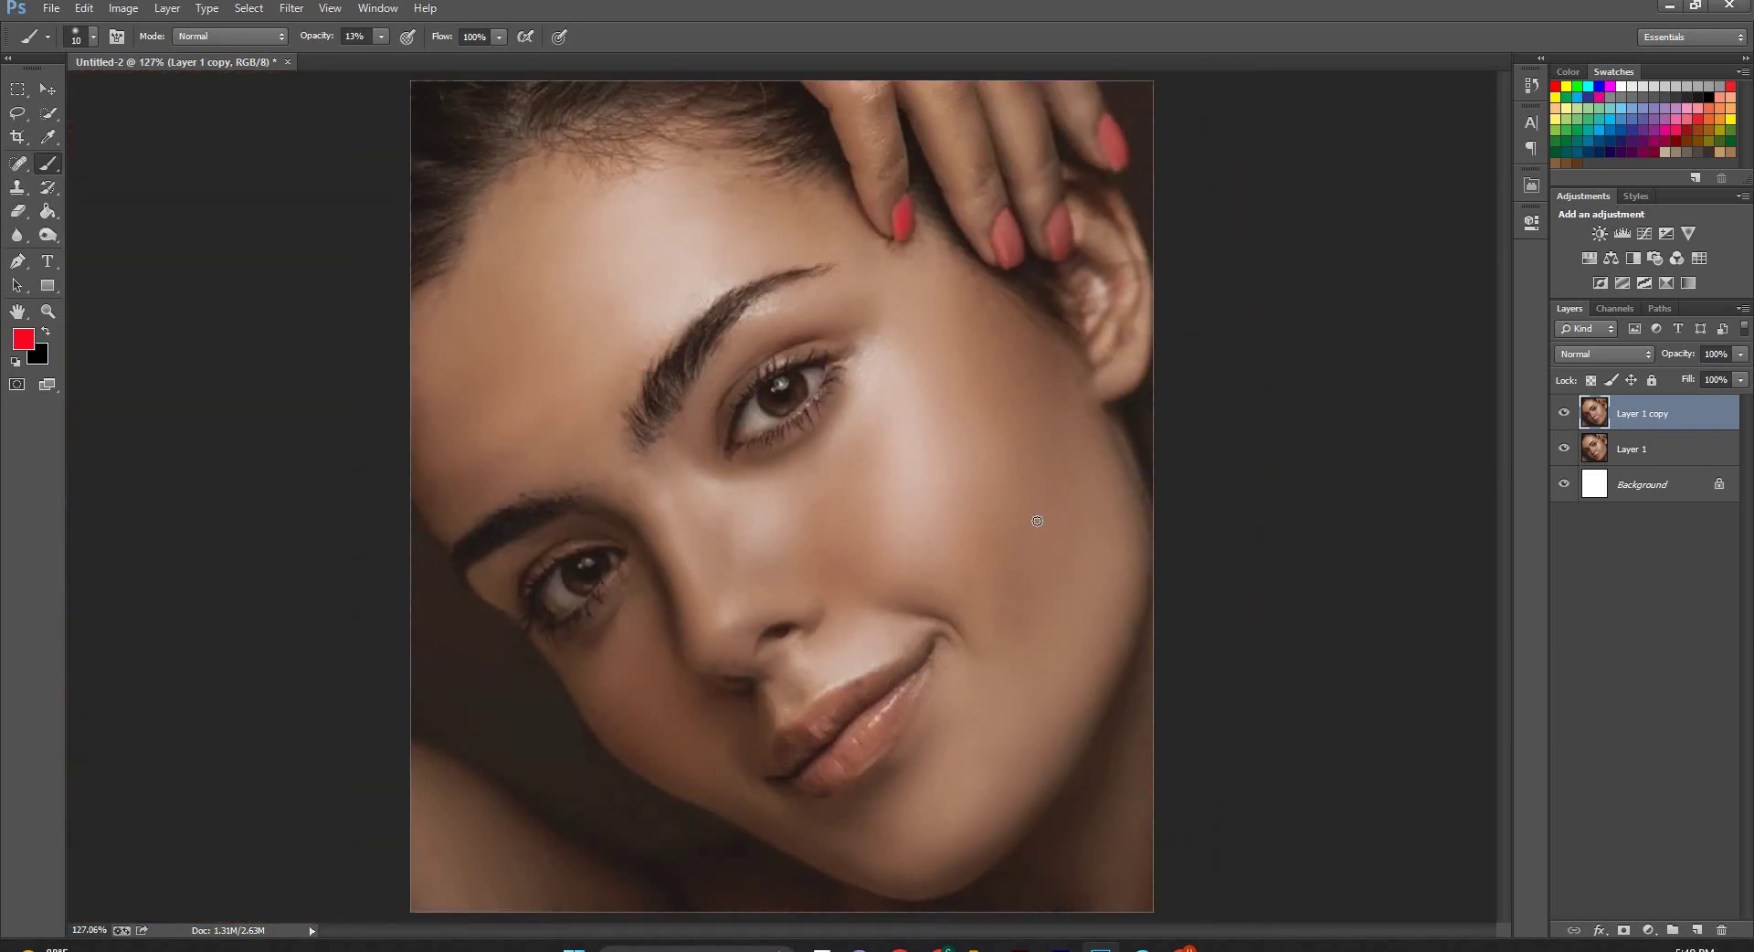
key("v")
left_click(288, 344)
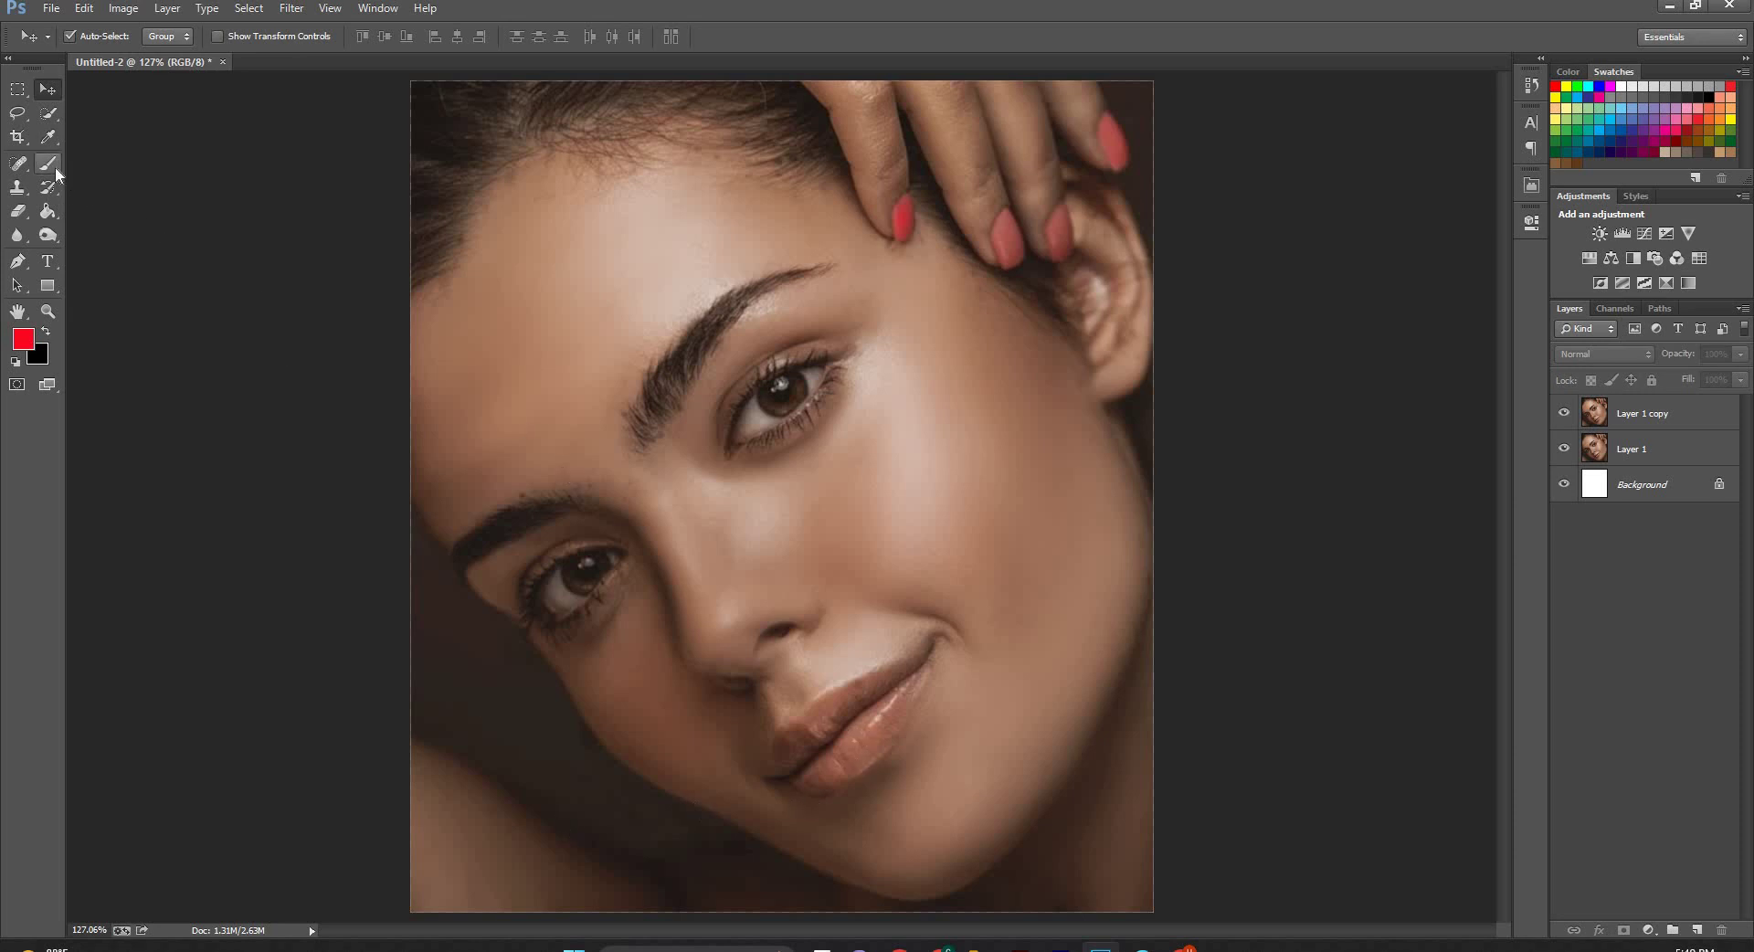
left_click_drag(55, 167, 167, 253)
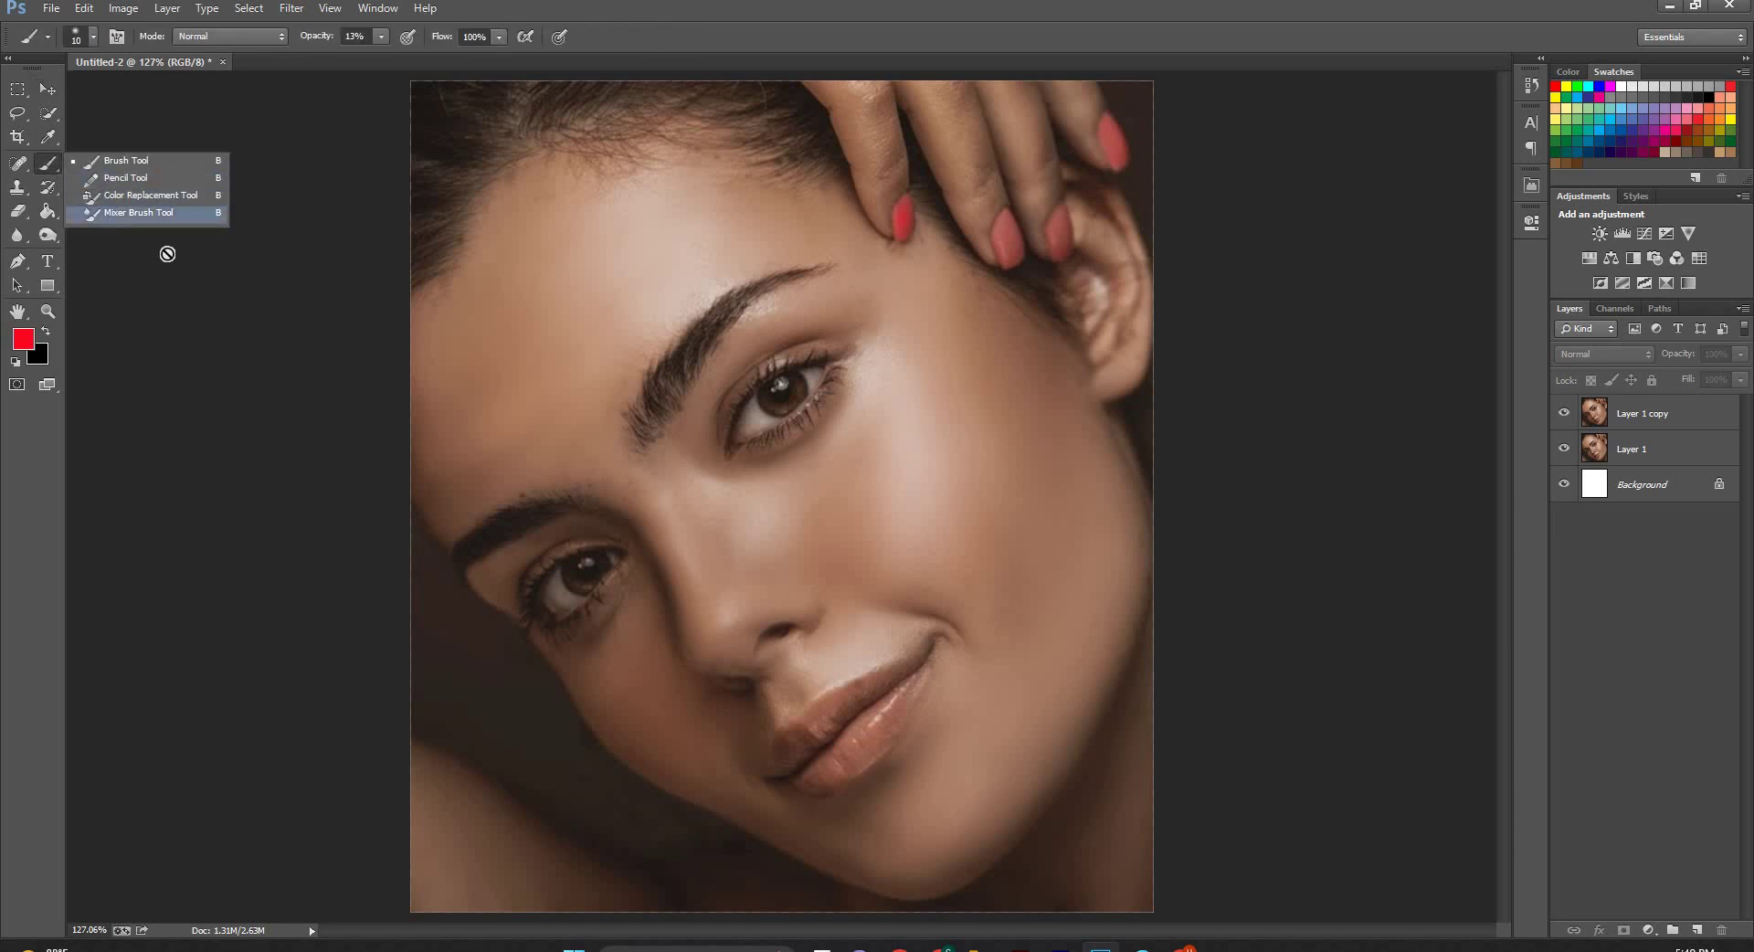
left_click(137, 212)
scroll(859, 695, "up", 1)
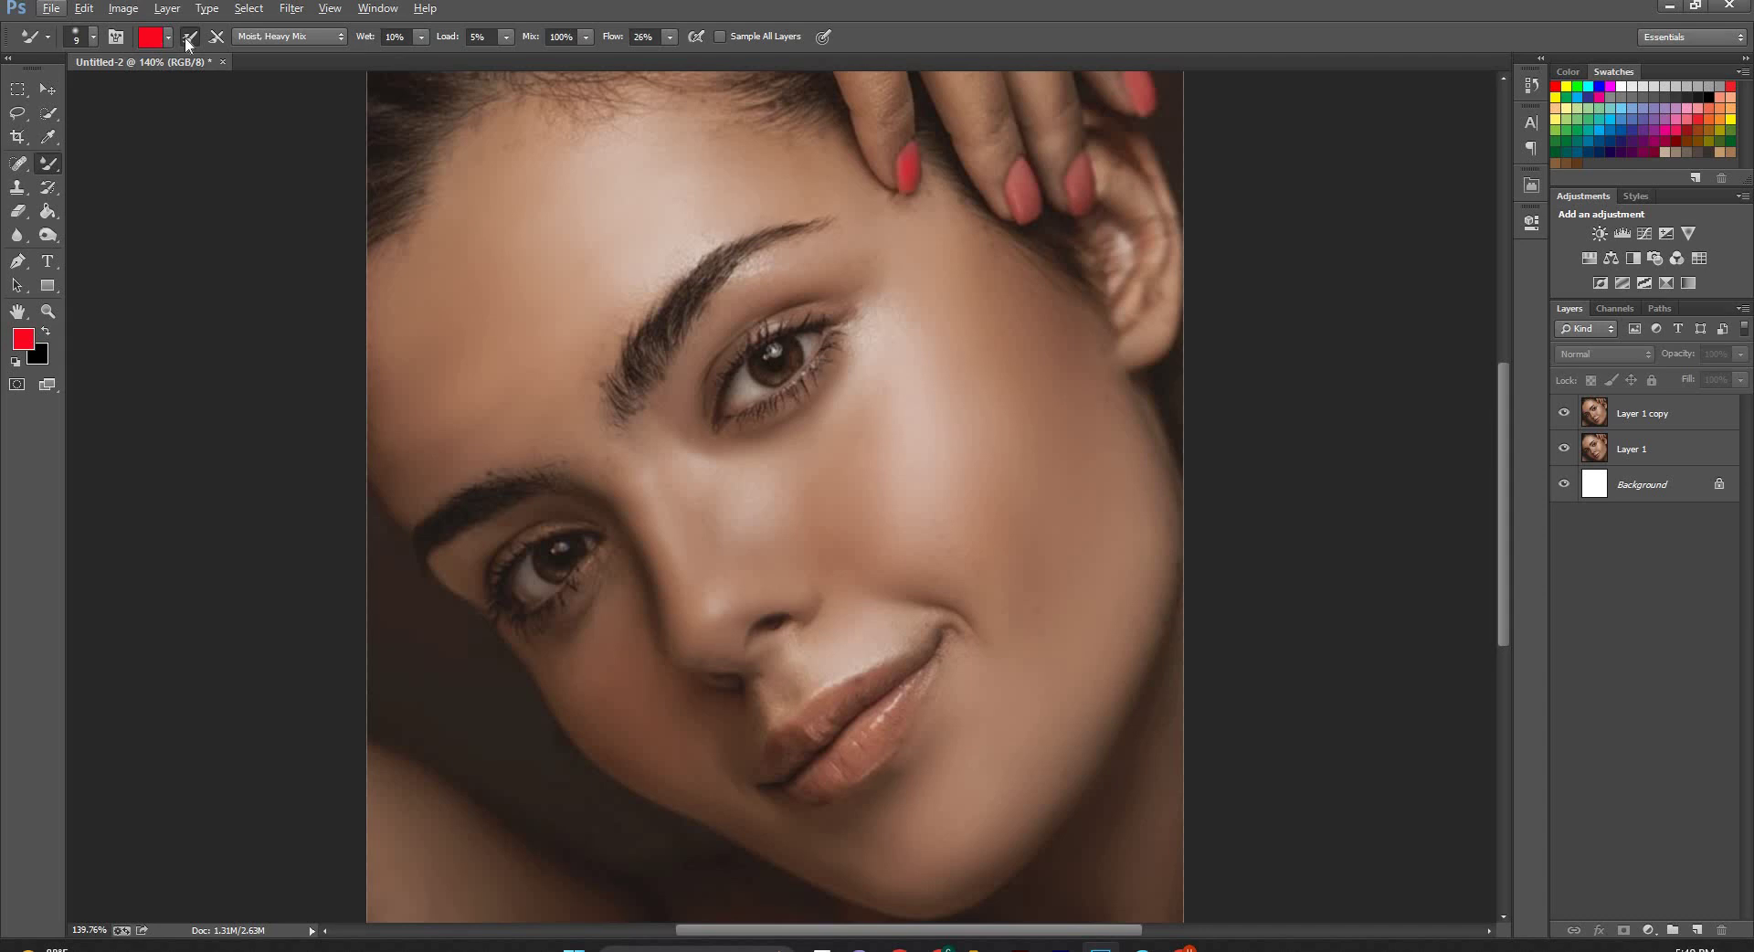
left_click(216, 38)
Target Layer 1 copy, set the brush size to 30 and load it with red paint.
left_click(1629, 452)
scroll(885, 740, "up", 3)
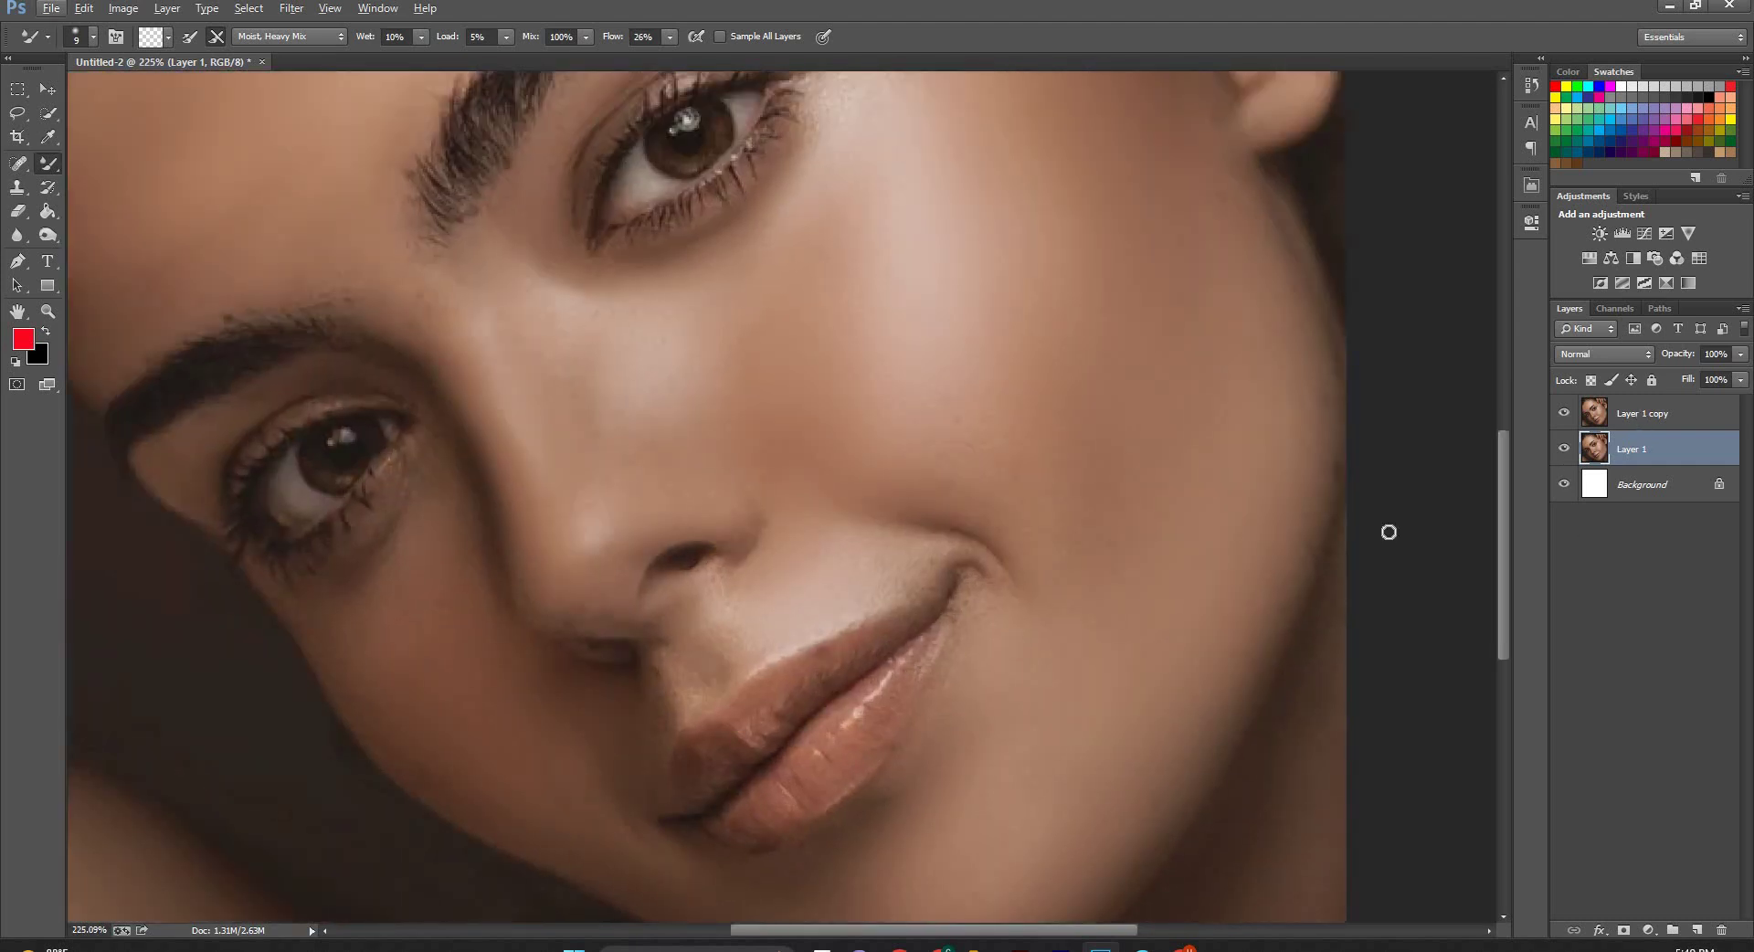
key("alt+bracketright")
key("bracketright")
key("bracketright")
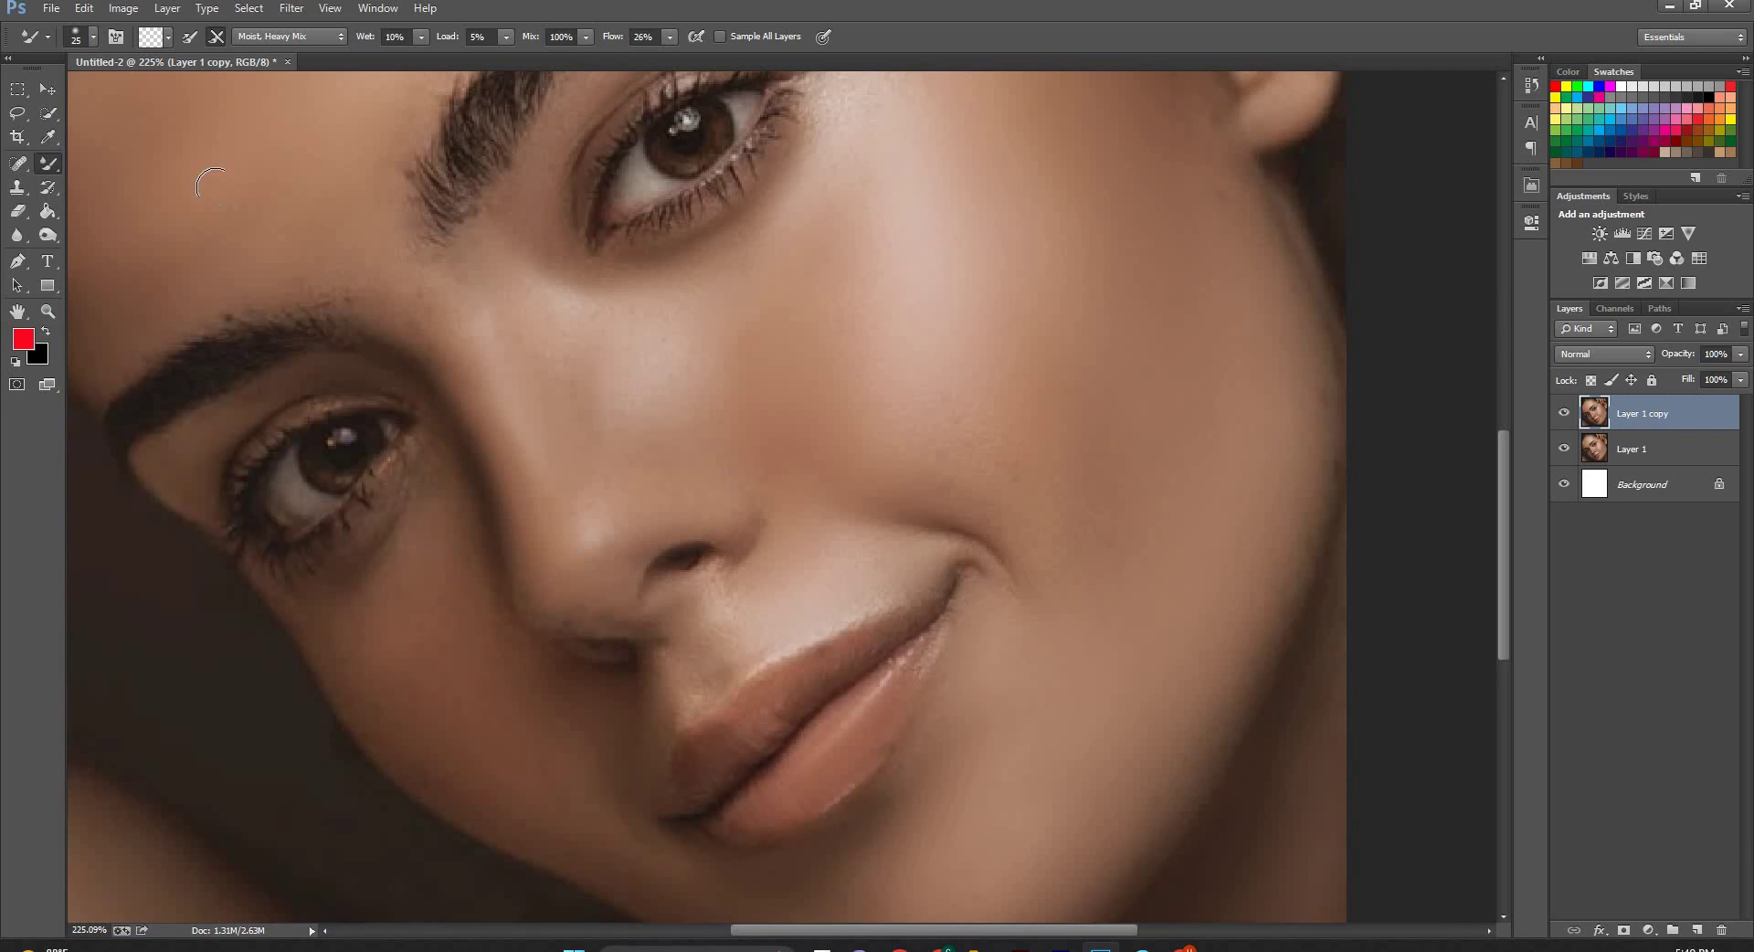
left_click(188, 35)
Paint both lips soft red at 13% opacity with the Brush, first at size 30, then 15.
right_click(50, 163)
key("shift+b")
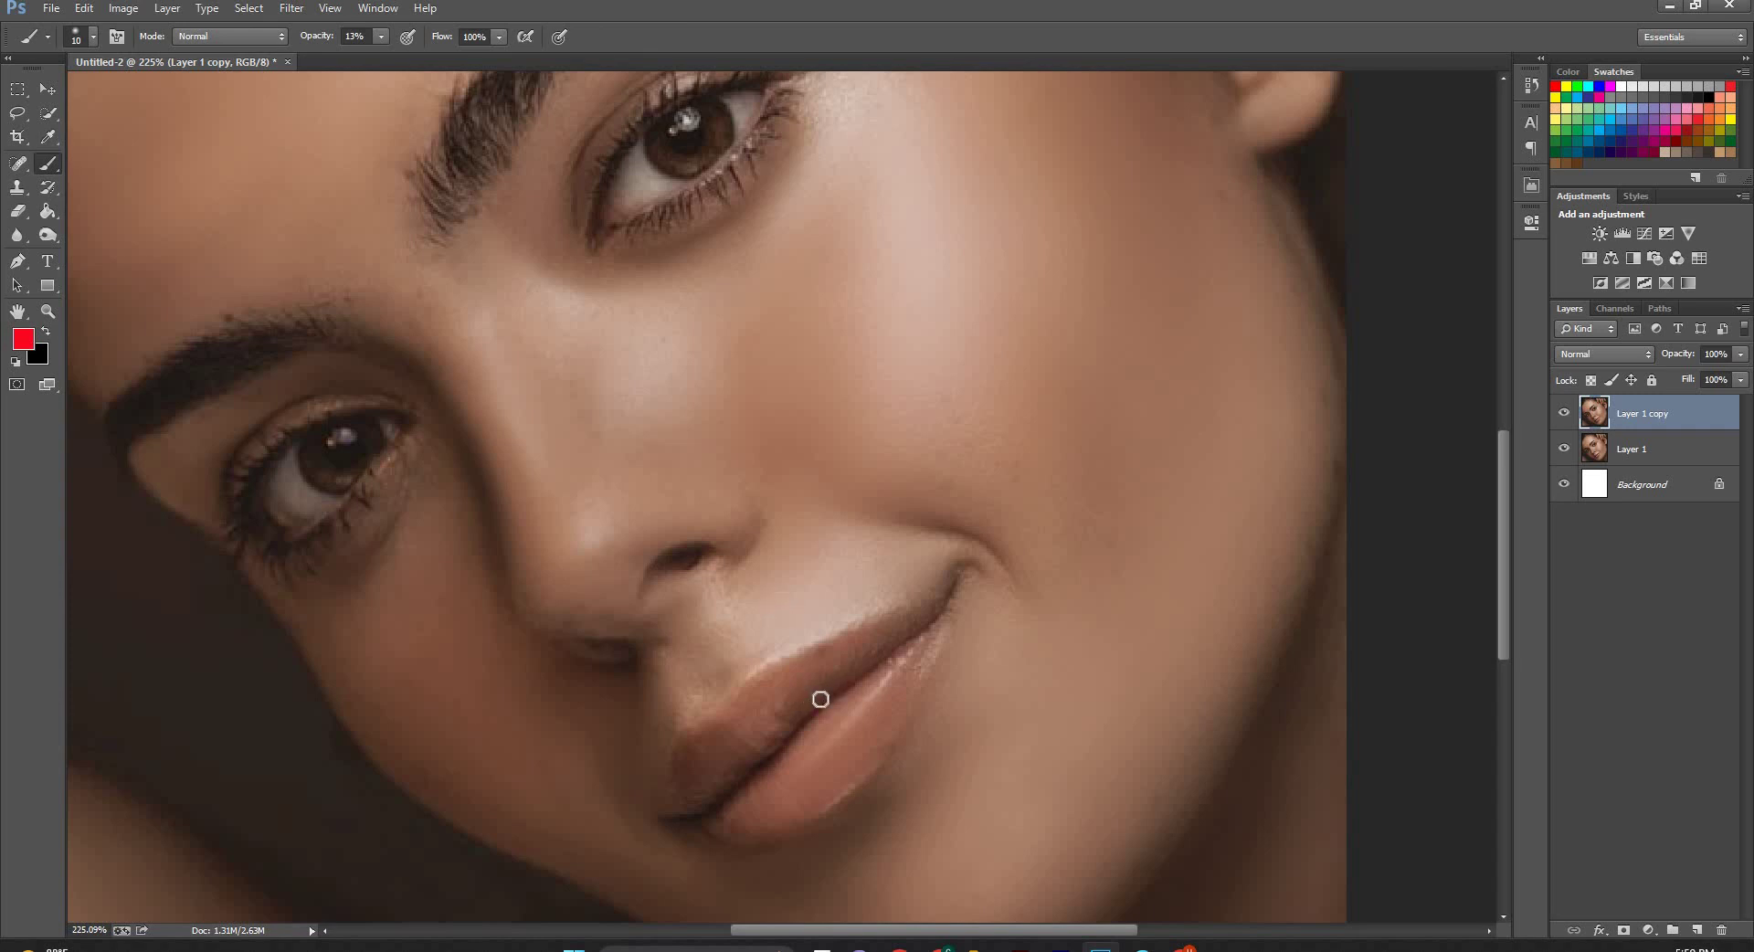
key("bracketright")
key("bracketright")
mouse_move(850, 732)
left_mouse_down()
mouse_move(810, 744)
mouse_move(869, 696)
mouse_move(776, 788)
mouse_move(954, 603)
mouse_move(828, 805)
left_mouse_up()
key("bracketleft")
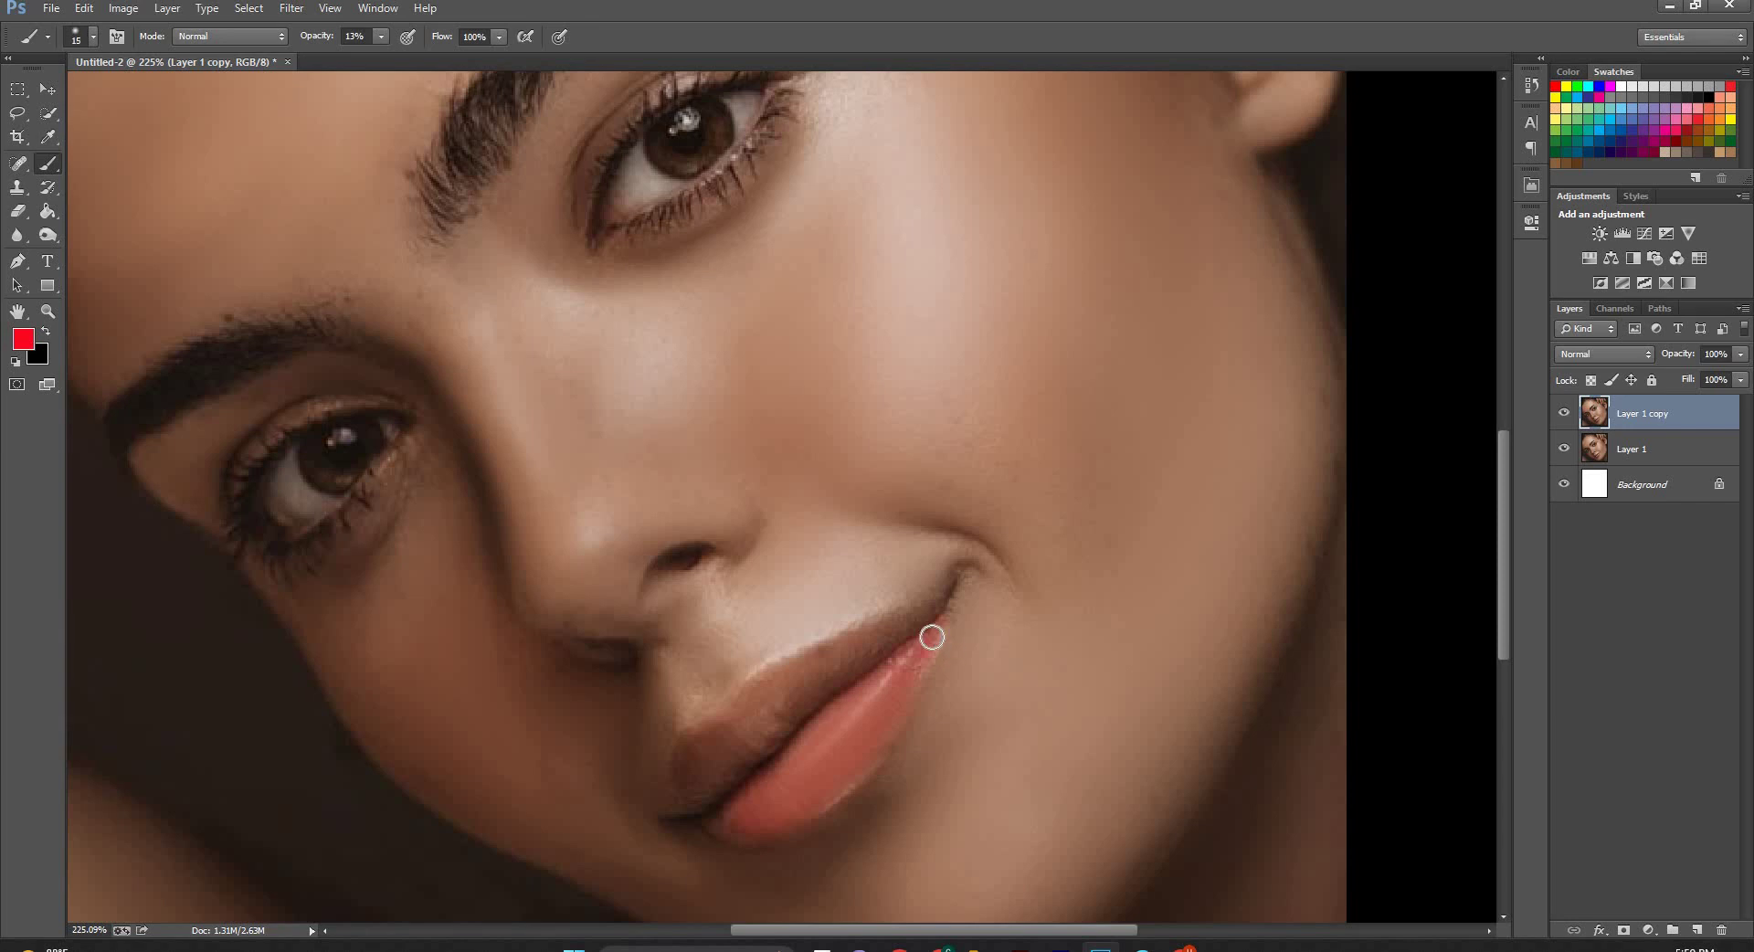
mouse_move(932, 637)
left_mouse_down()
mouse_move(822, 803)
mouse_move(739, 829)
mouse_move(716, 819)
mouse_move(881, 677)
mouse_move(834, 786)
mouse_move(833, 734)
mouse_move(775, 677)
mouse_move(944, 599)
mouse_move(842, 666)
mouse_move(862, 662)
mouse_move(838, 650)
mouse_move(912, 619)
mouse_move(759, 694)
mouse_move(704, 736)
mouse_move(671, 809)
mouse_move(798, 709)
mouse_move(706, 768)
mouse_move(737, 728)
mouse_move(693, 740)
mouse_move(672, 809)
mouse_move(786, 694)
mouse_move(780, 669)
mouse_move(842, 655)
mouse_move(752, 748)
mouse_move(781, 673)
left_mouse_up()
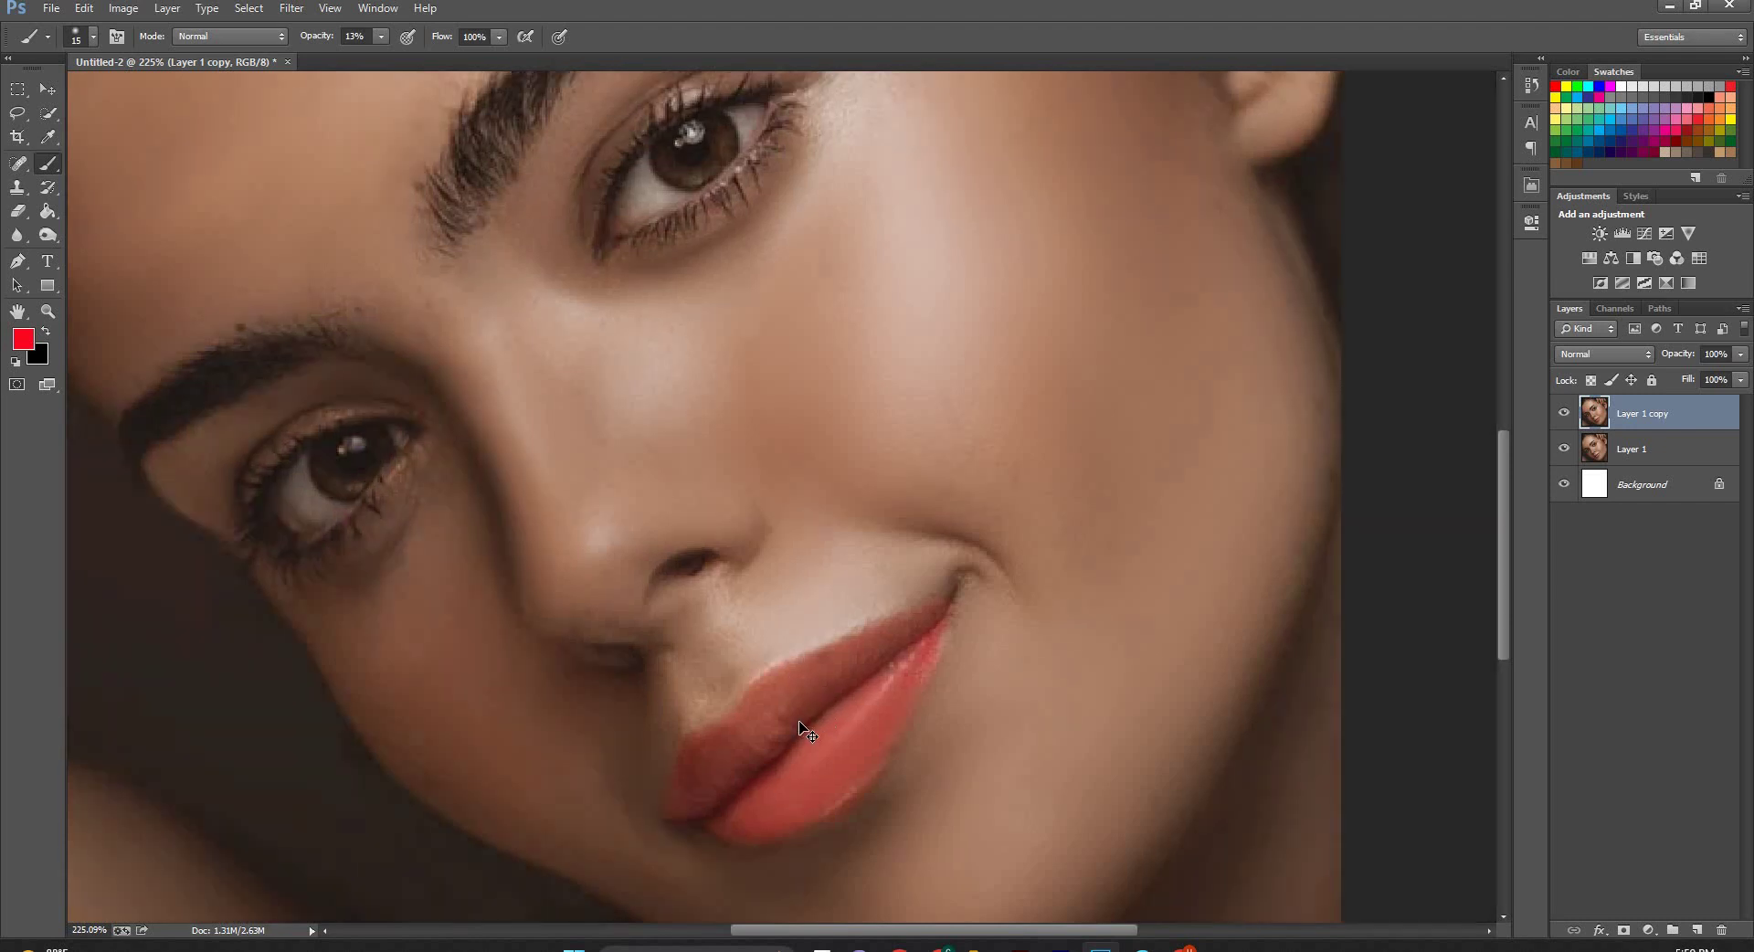
Zoom out, choose the Move tool and add a Color Balance 1 adjustment layer from the Layers panel.
scroll(792, 701, "down", 3)
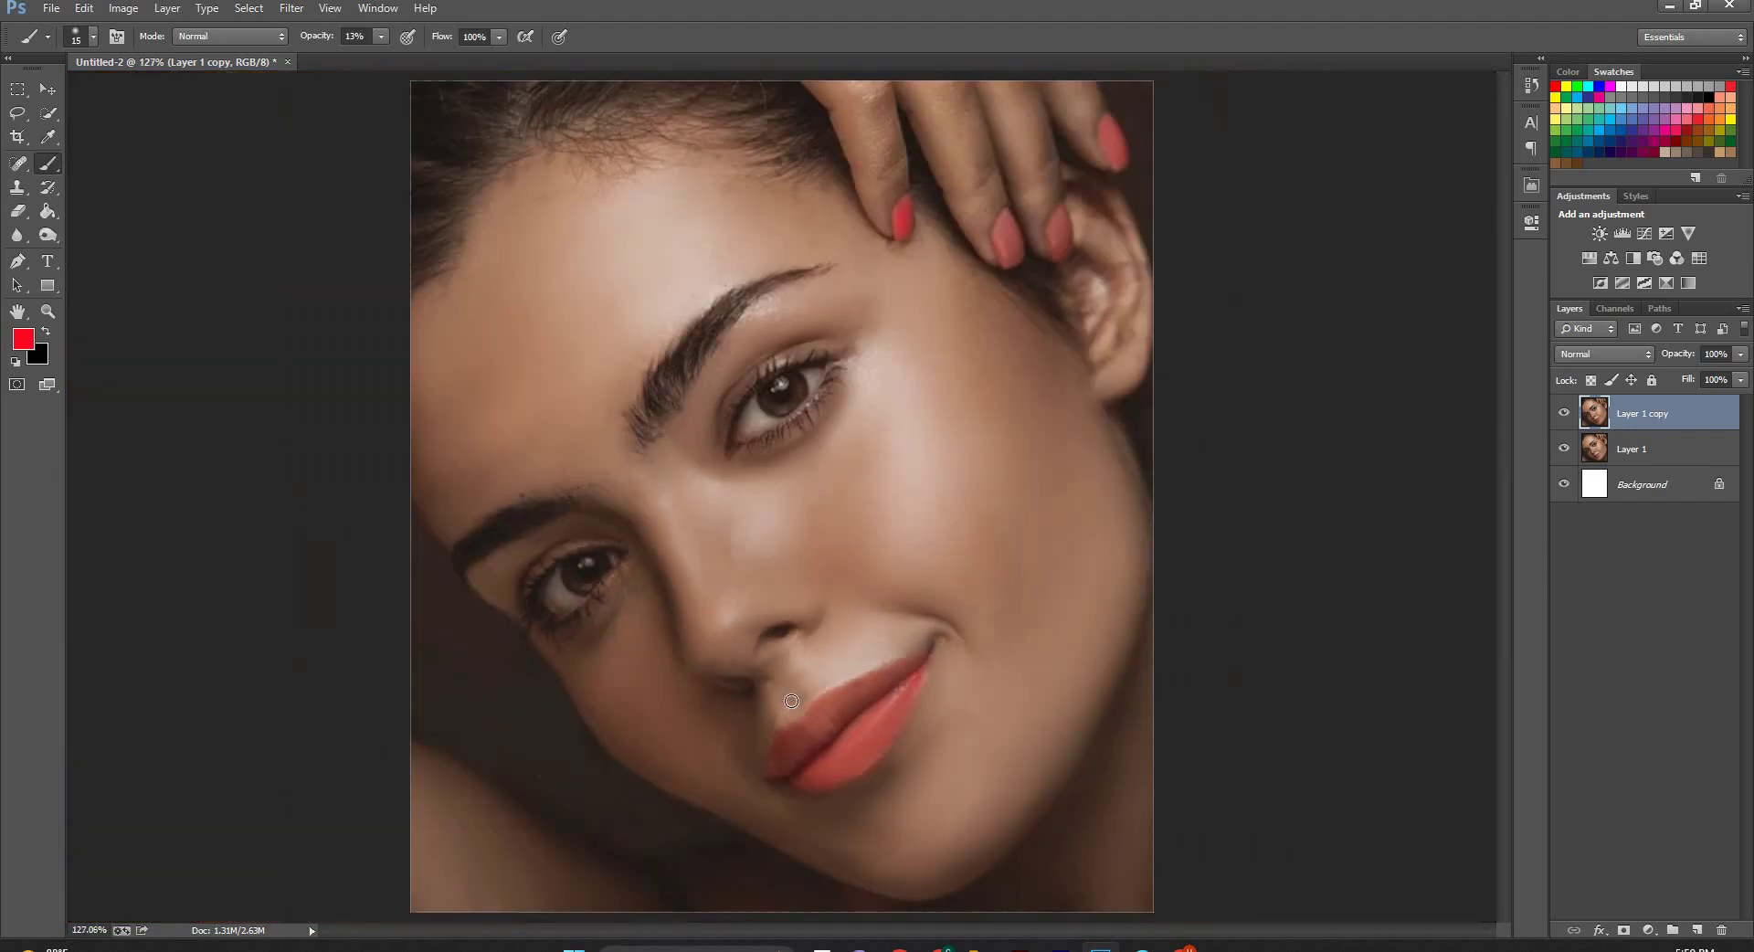
left_click(50, 91)
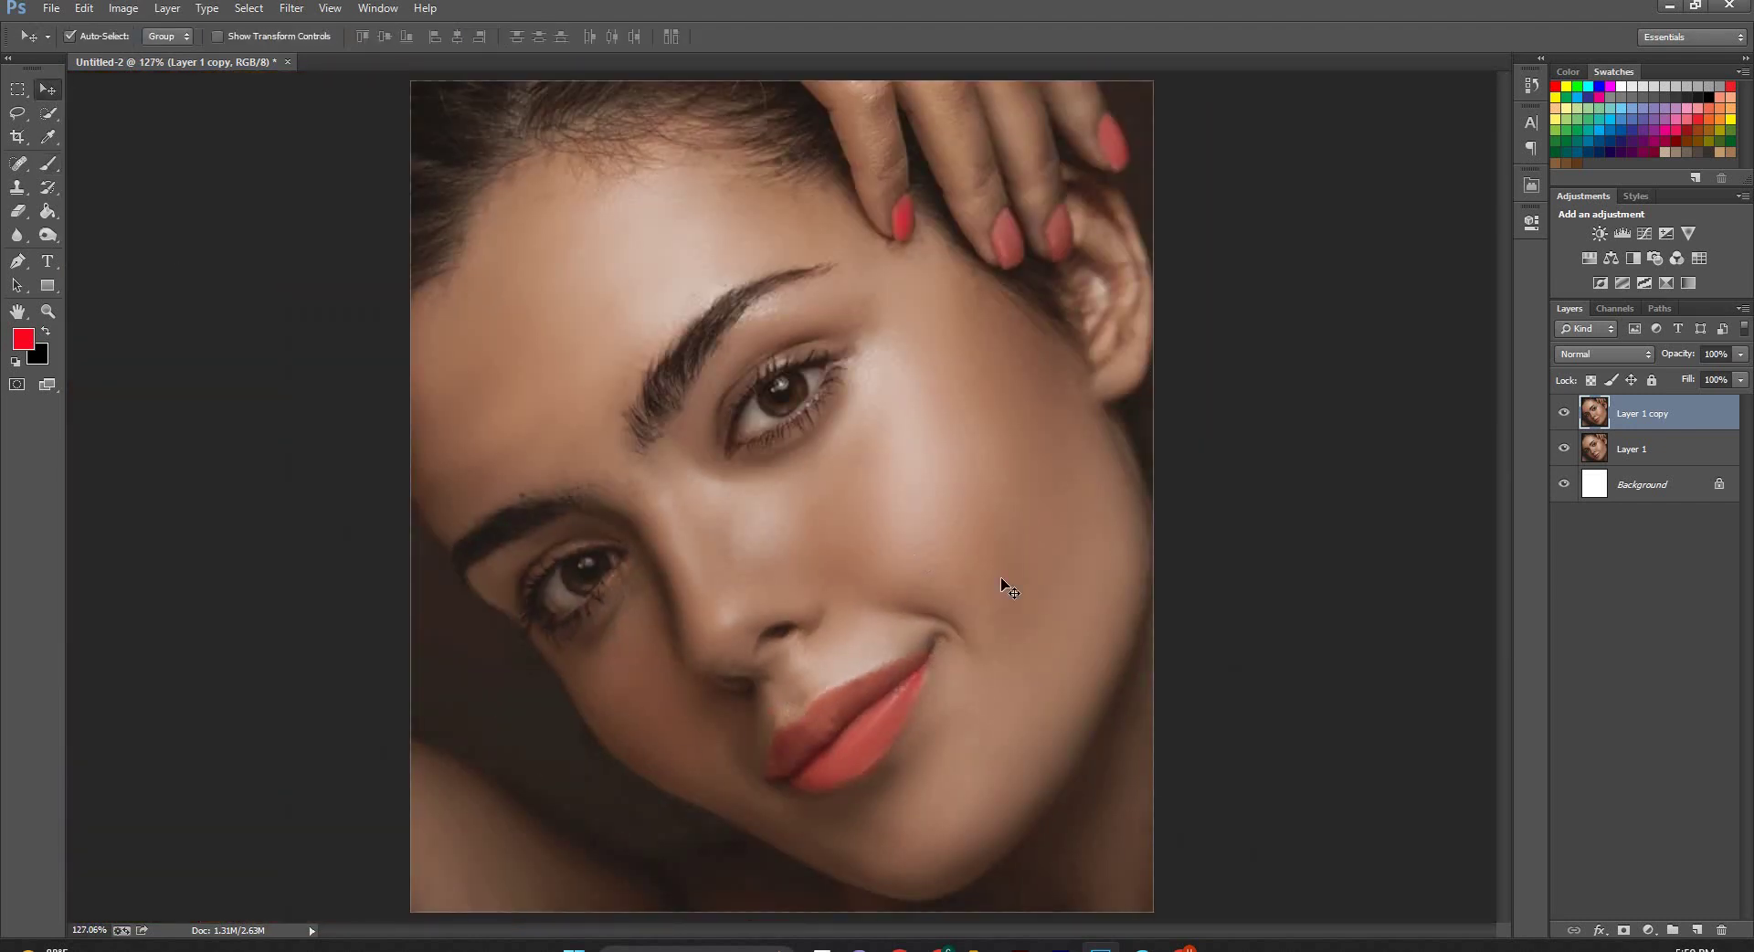
left_click(1648, 930)
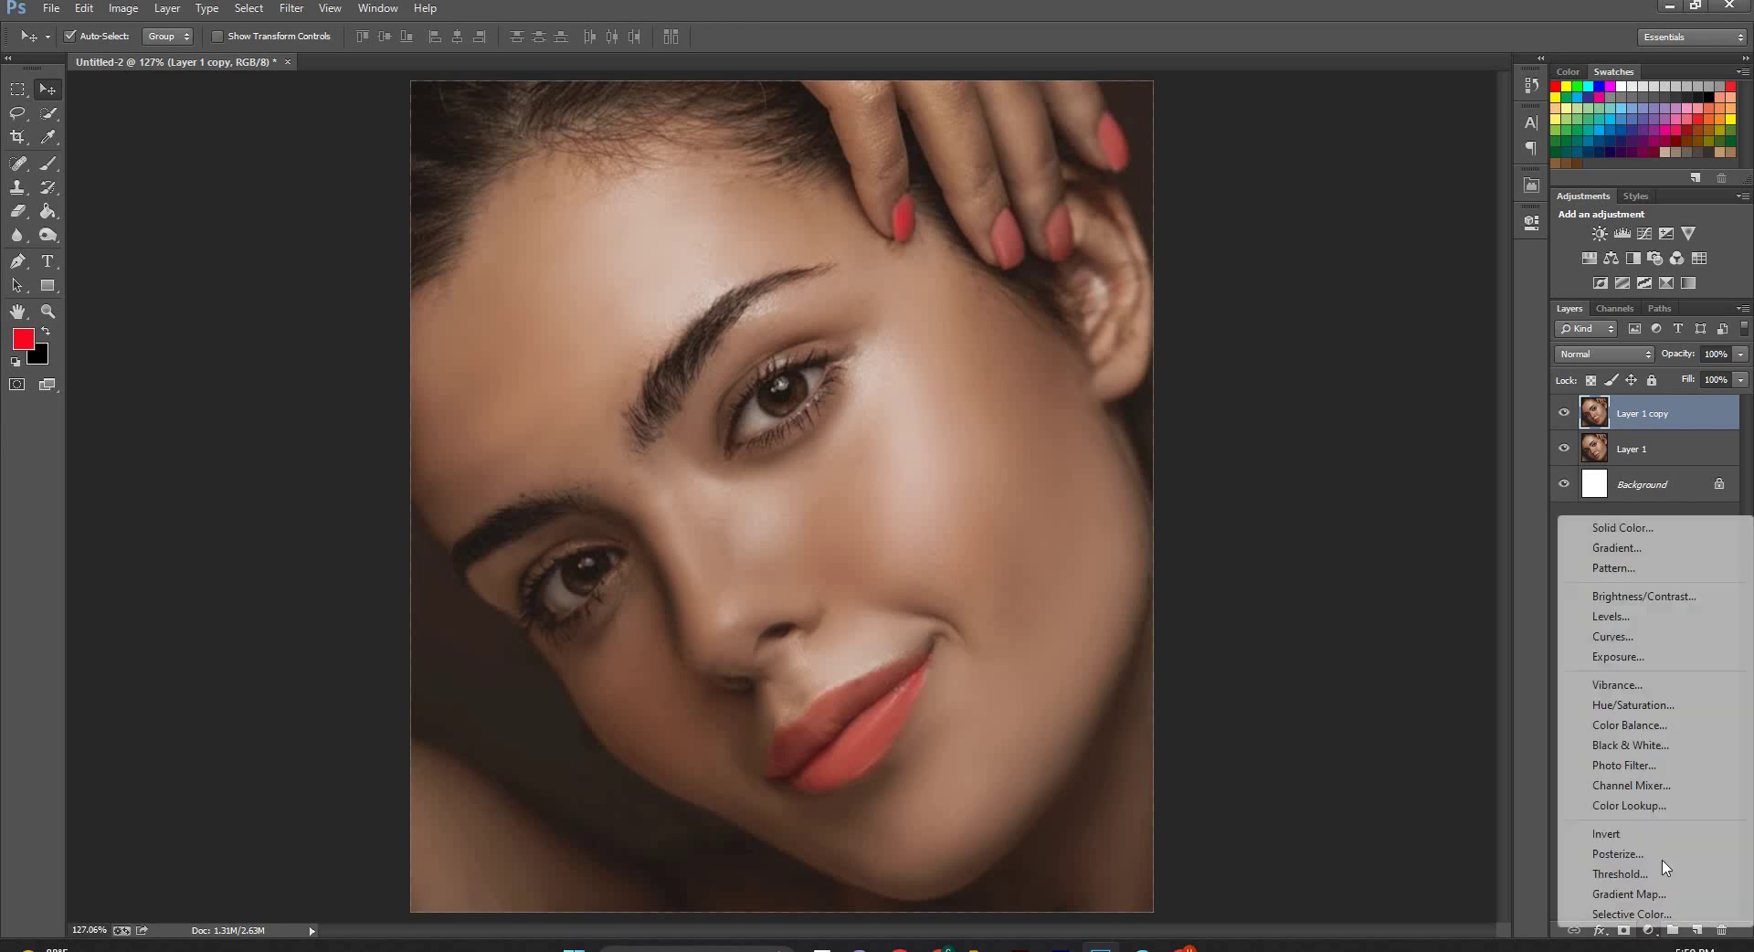
left_click(1634, 727)
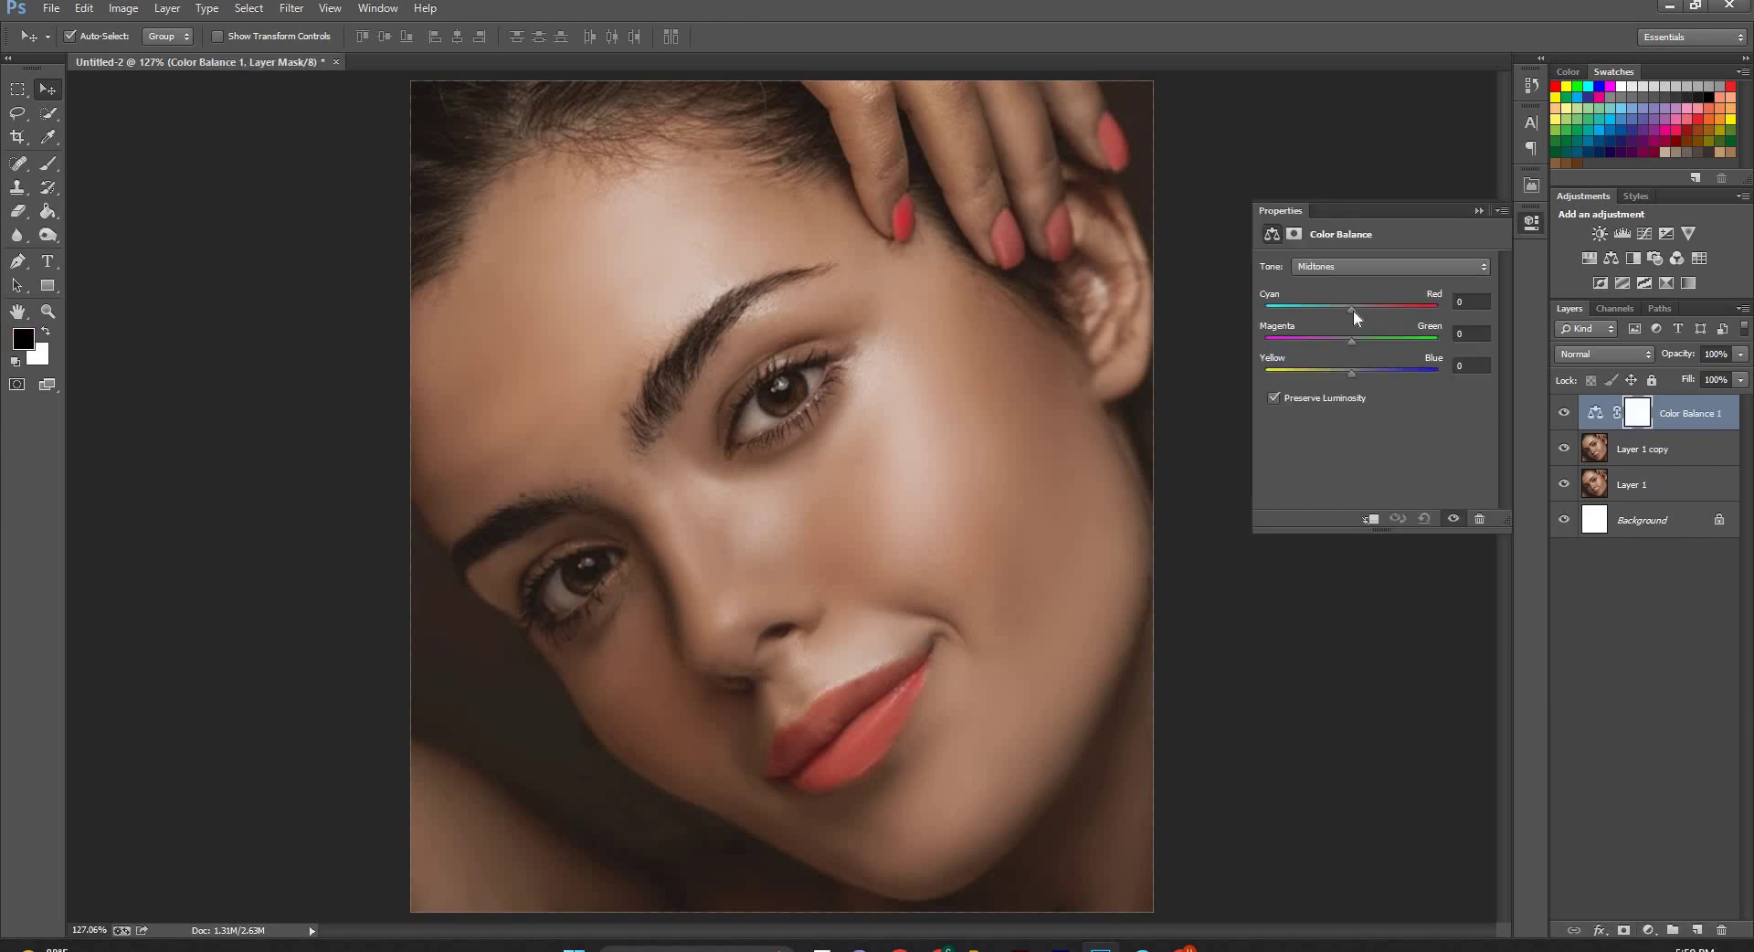